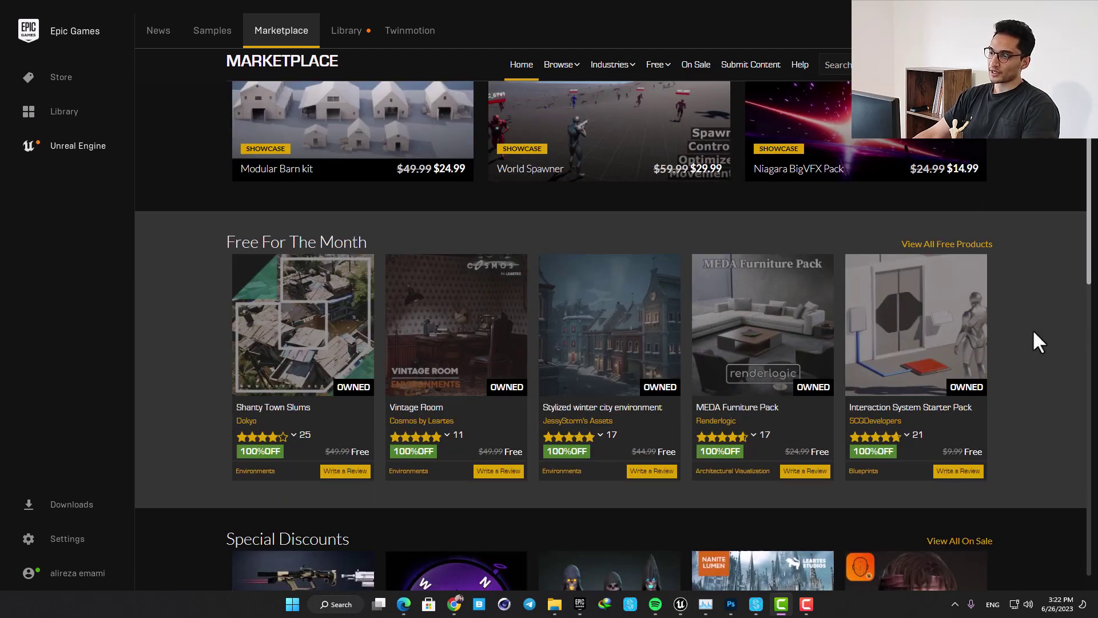
# - Open the Interaction System Starter Pack page from the Free For The Month section
pyautogui.scroll(-1, 1034, 338)
pyautogui.scroll(-1, 1030, 315)
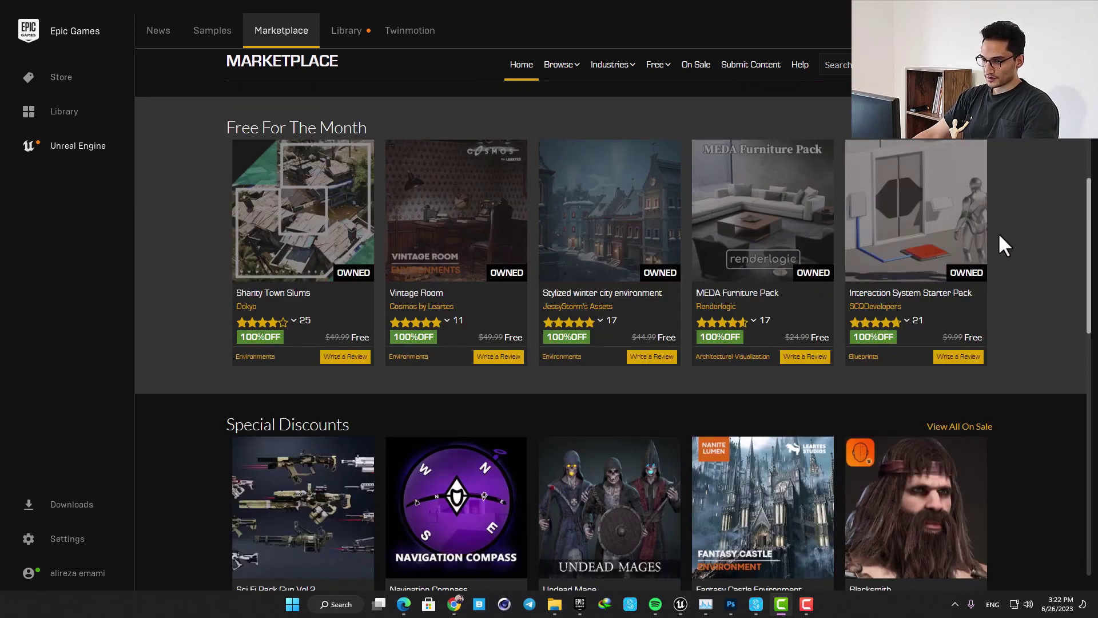
pyautogui.click(942, 207)
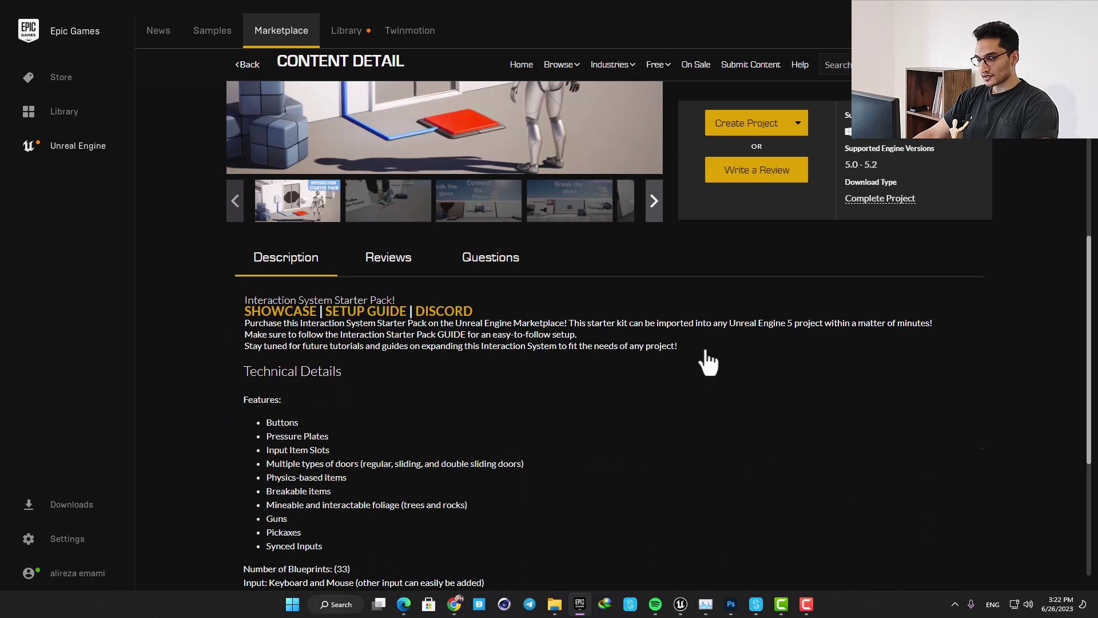
# - Look through the pack's preview images, including the pressure plate, input slots, mineable rock and breakable items
pyautogui.scroll(4, 707, 352)
pyautogui.click(380, 439)
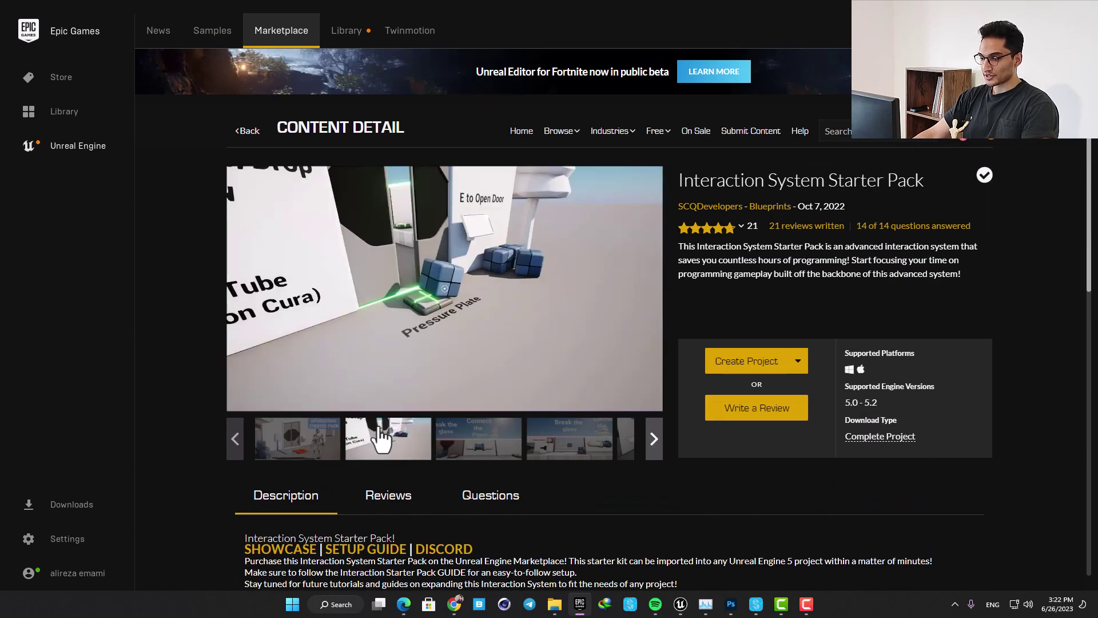
pyautogui.click(480, 443)
pyautogui.click(540, 449)
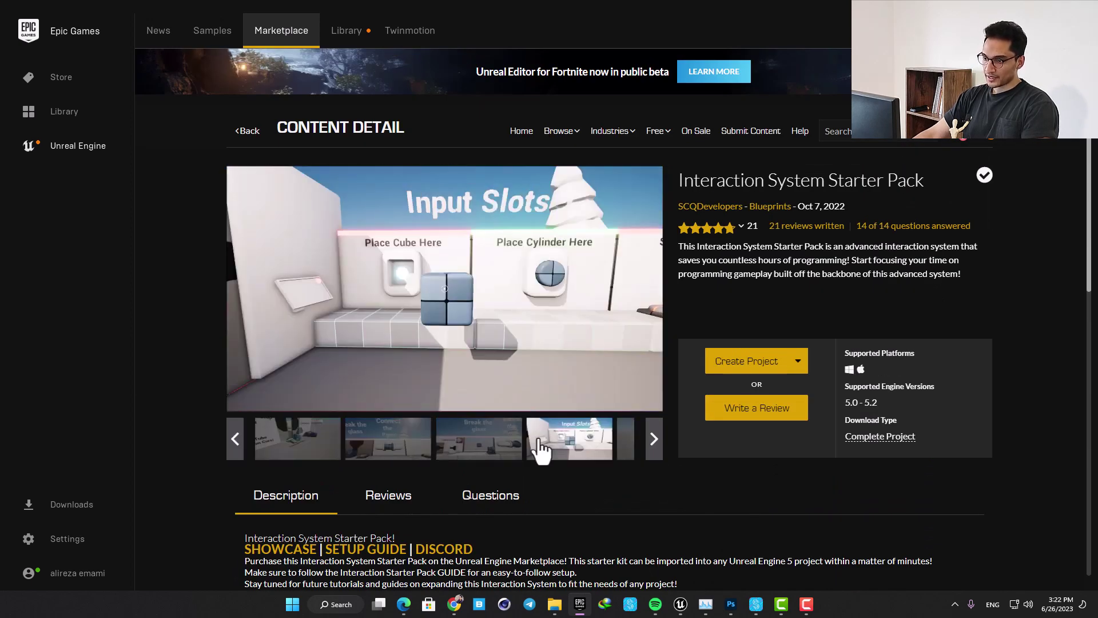
pyautogui.scroll(-1, 592, 396)
pyautogui.click(624, 387)
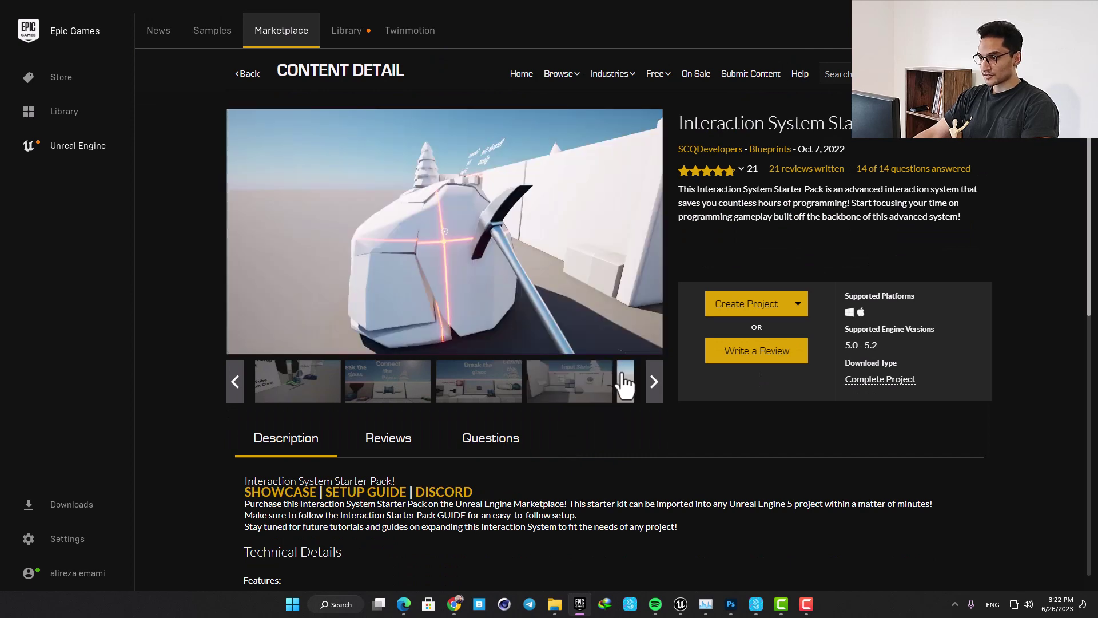
pyautogui.click(653, 388)
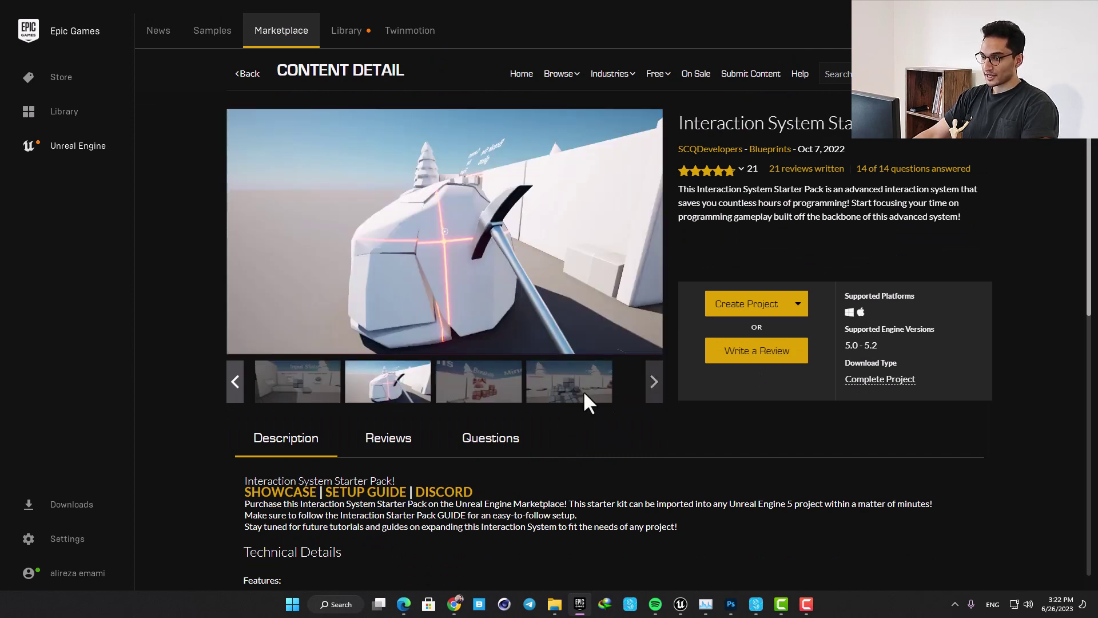
pyautogui.click(582, 393)
pyautogui.click(505, 398)
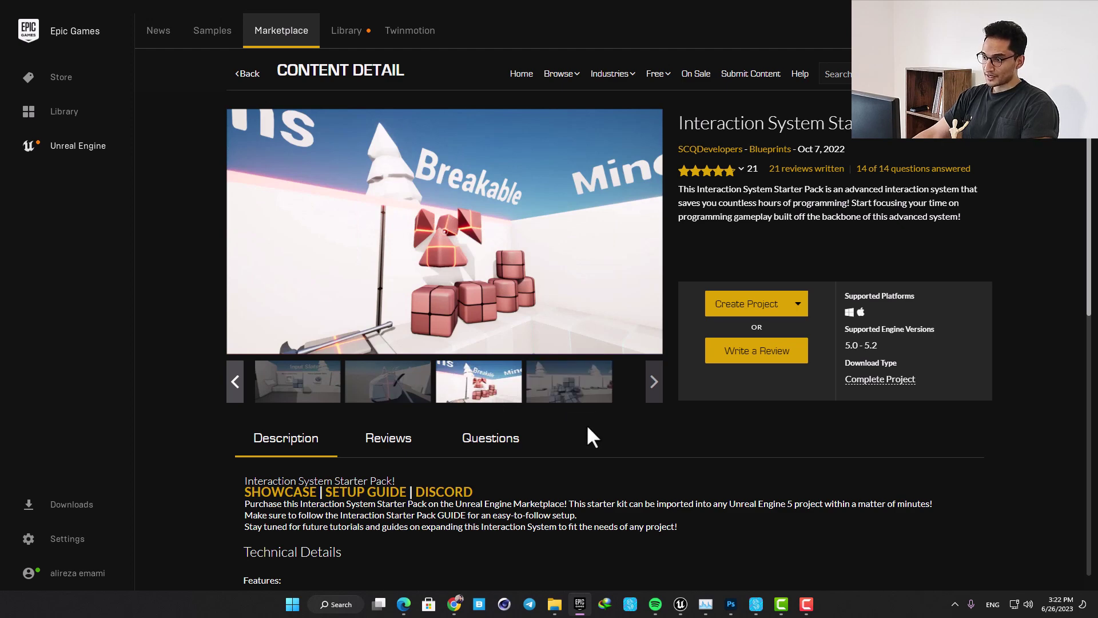
# - Read the pack's description and technical details, including its feature list
pyautogui.scroll(-4, 400, 409)
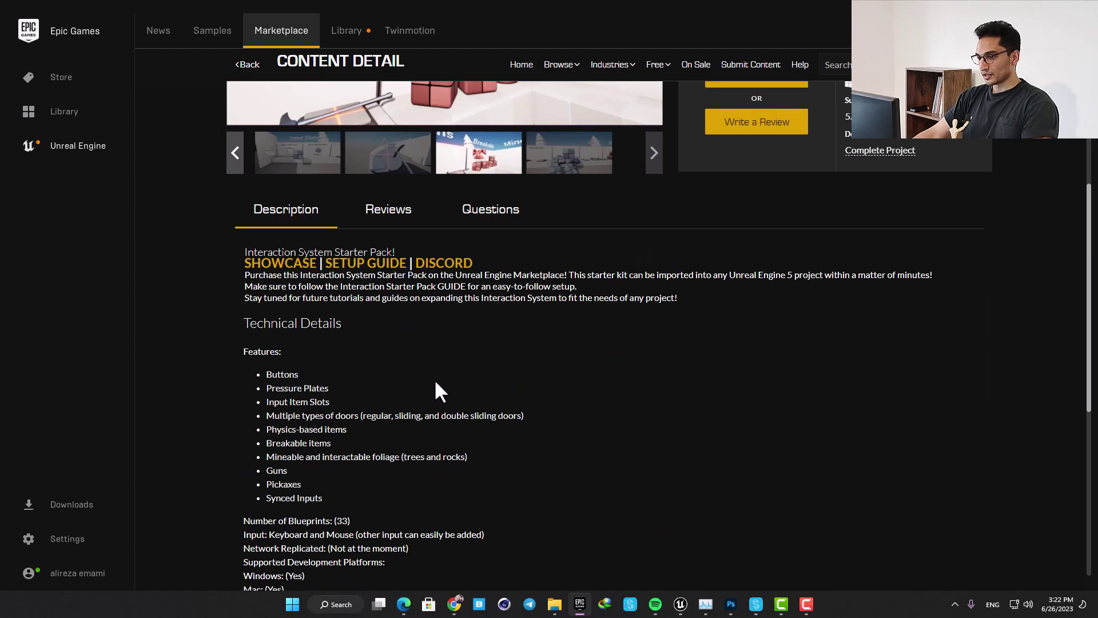
pyautogui.scroll(-4, 434, 386)
pyautogui.scroll(9, 434, 384)
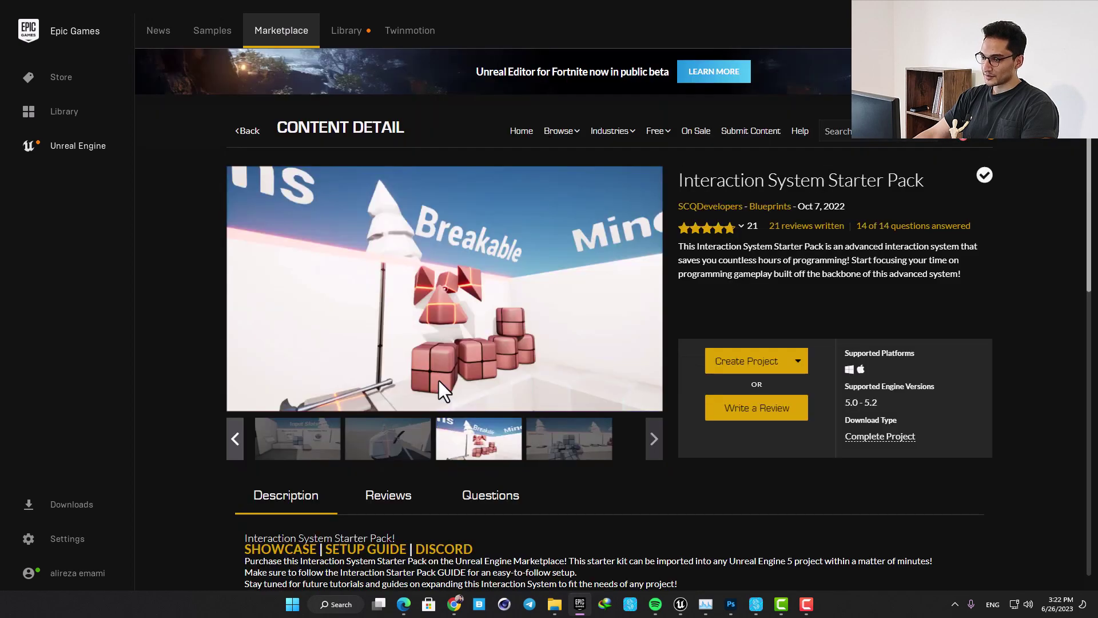
# - View the cover image and the Connect the Pipes and Break the glass previews again
pyautogui.click(236, 435)
pyautogui.click(301, 435)
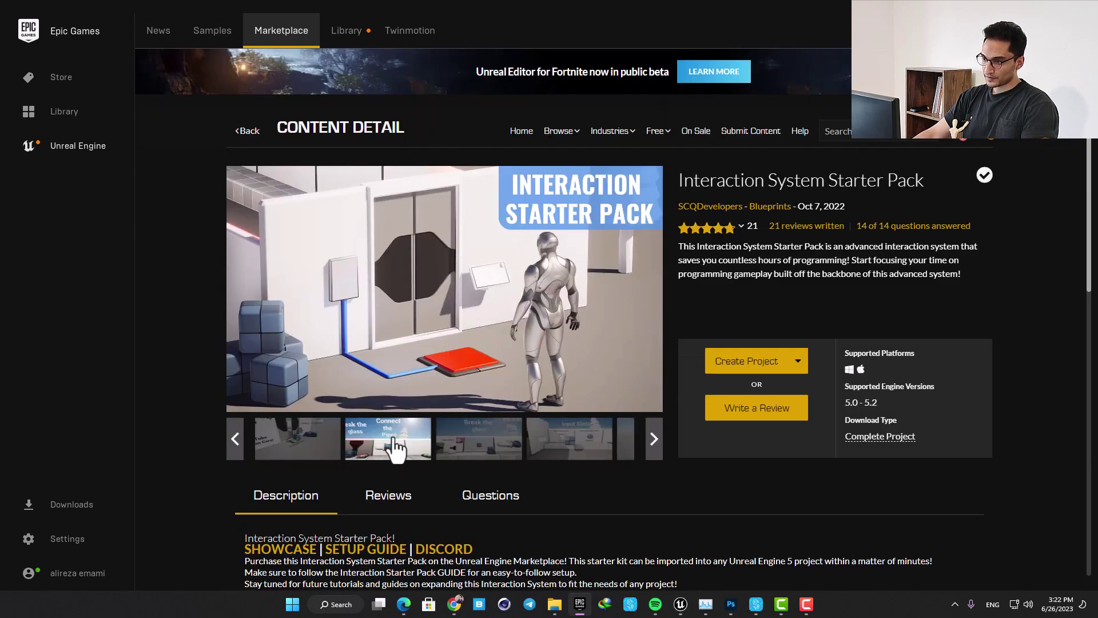
pyautogui.click(394, 440)
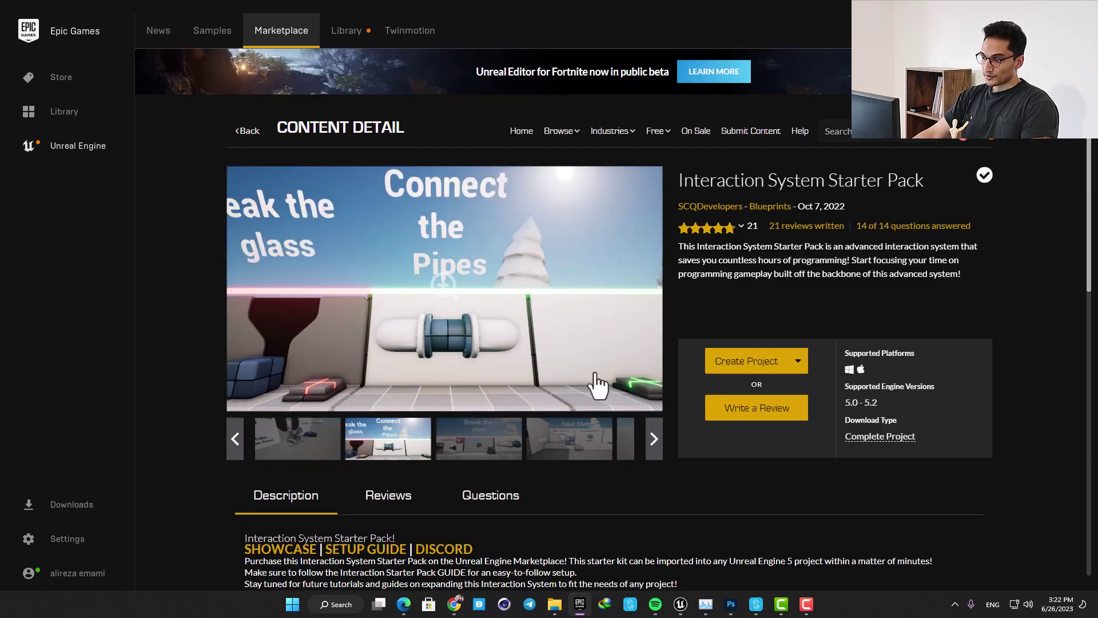
pyautogui.click(512, 438)
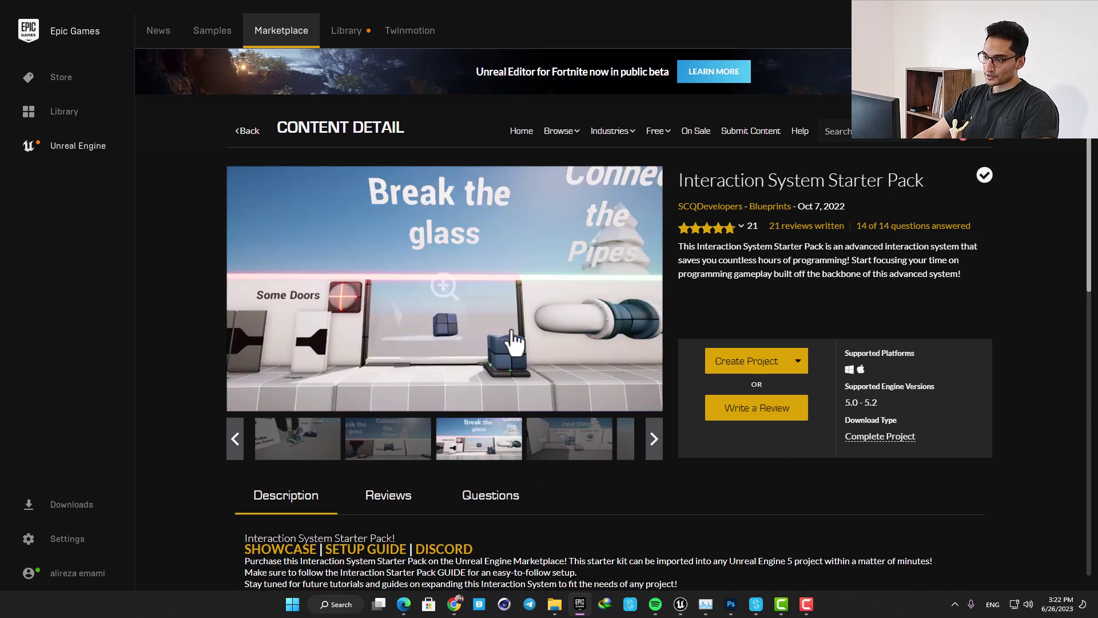
# - Switch to the InteractionSystemStarter project in Unreal Editor and survey the Map_General level from outside
pyautogui.click(680, 608)
pyautogui.click(721, 551)
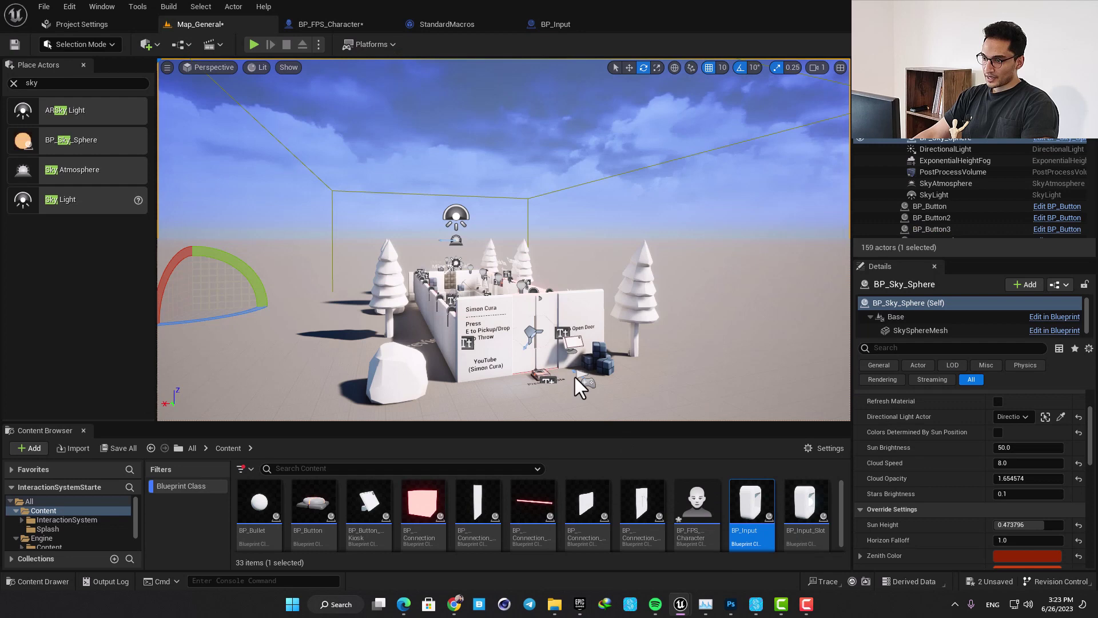
pyautogui.moveTo(503, 240); pyautogui.dragTo(547, 309, button='right')
pyautogui.press('w')
pyautogui.press('q')
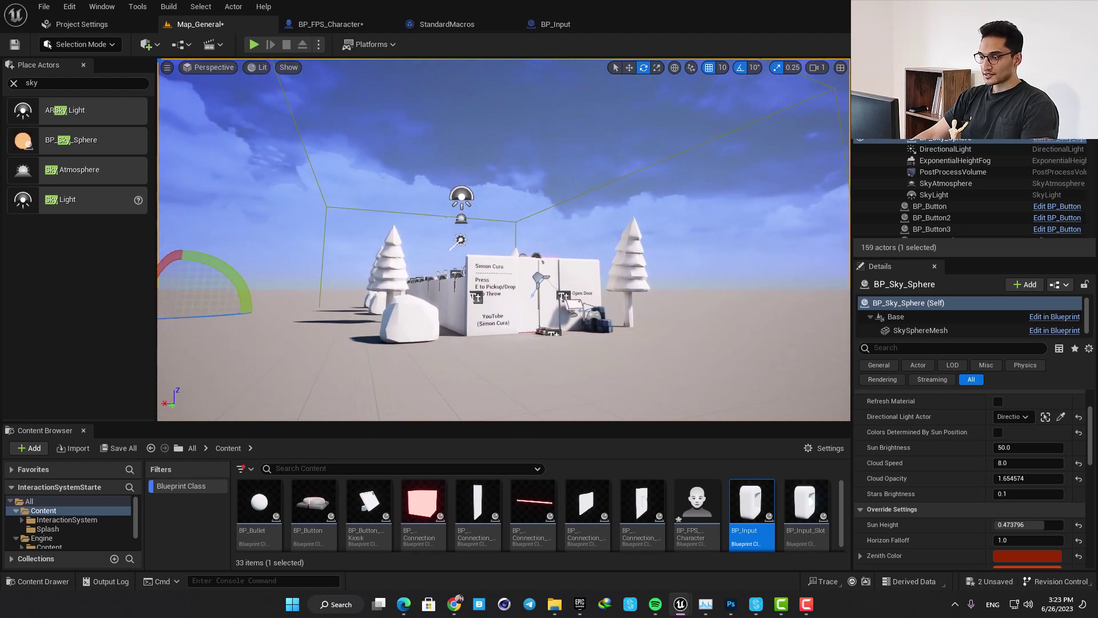
# - Hide the BP_Sky_Sphere actor and show it again to compare the level's sky
pyautogui.click(860, 140)
pyautogui.moveTo(510, 152); pyautogui.dragTo(492, 130, button='right')
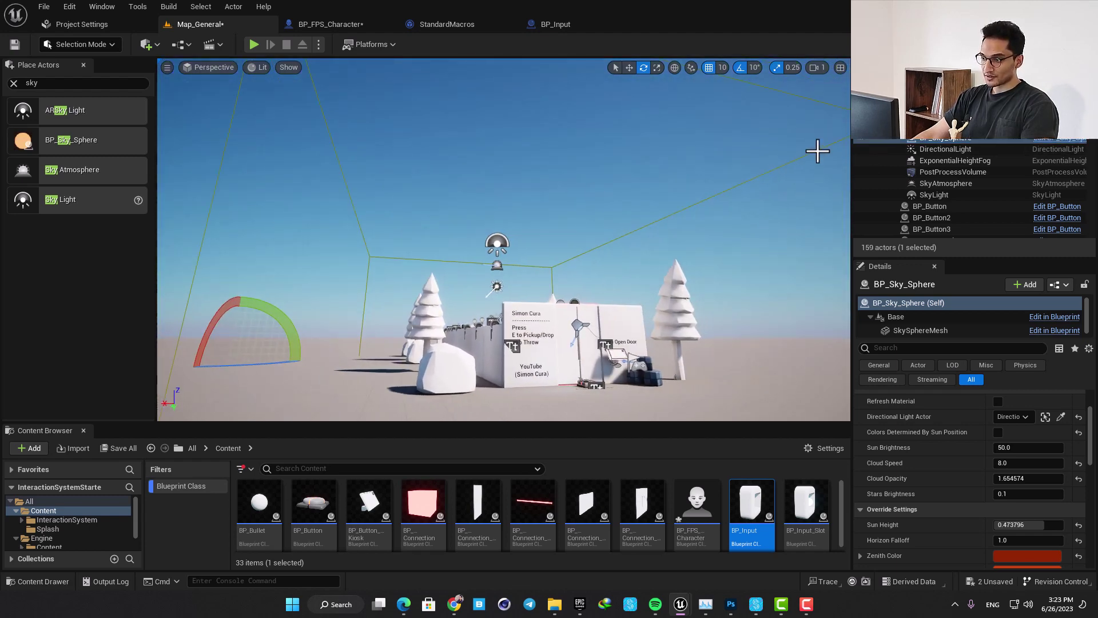
pyautogui.click(860, 140)
pyautogui.moveTo(515, 177); pyautogui.dragTo(675, 195, button='right')
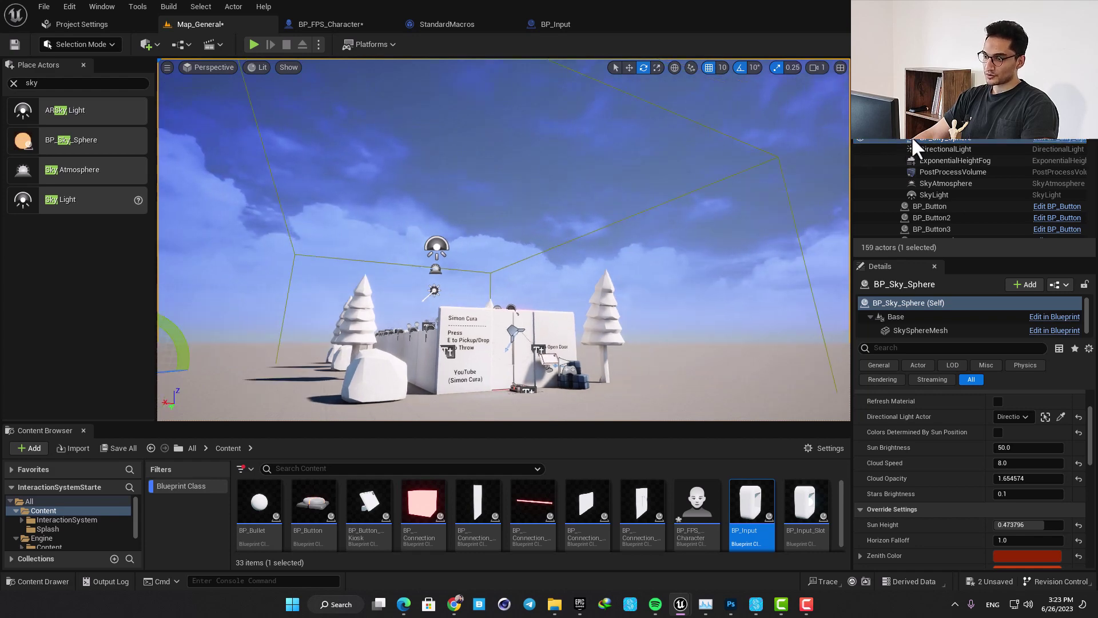
# - Examine the level's entrance wall with its sliding door, pressure plate, button kiosk and blue cubes
pyautogui.moveTo(572, 239)
pyautogui.mouseDown(button='right')
pyautogui.moveTo(515, 269)
pyautogui.moveTo(429, 264)
pyautogui.moveTo(515, 277)
pyautogui.moveTo(583, 271)
pyautogui.moveTo(577, 264)
pyautogui.moveTo(612, 243)
pyautogui.moveTo(589, 270)
pyautogui.moveTo(592, 246)
pyautogui.mouseUp(button='right')
pyautogui.press('w')
pyautogui.press('s')
pyautogui.press('a')
pyautogui.press('g')
pyautogui.press('s')
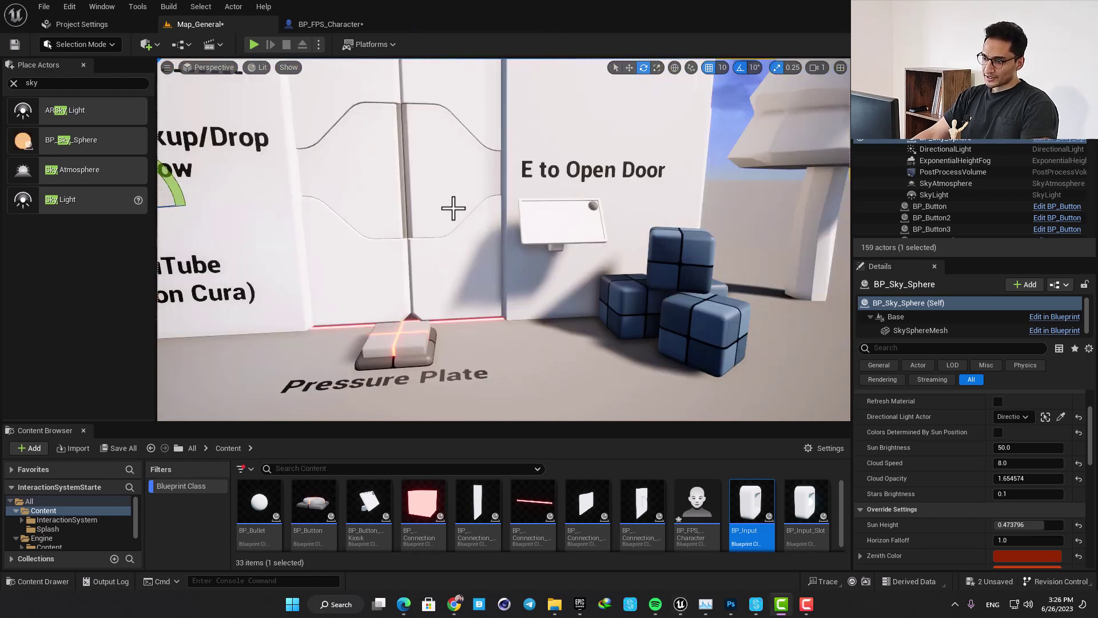
pyautogui.moveTo(453, 208); pyautogui.dragTo(512, 190, button='right')
pyautogui.press('s')
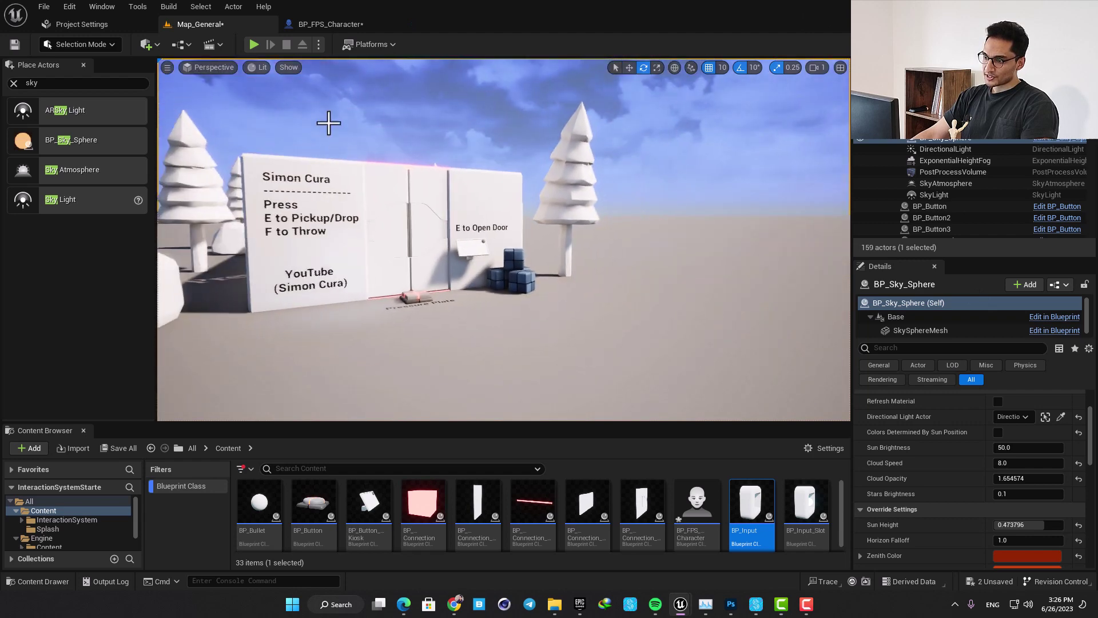
# - Play-test Map_General, walk around near the entrance wall, and stop the session
pyautogui.click(253, 50)
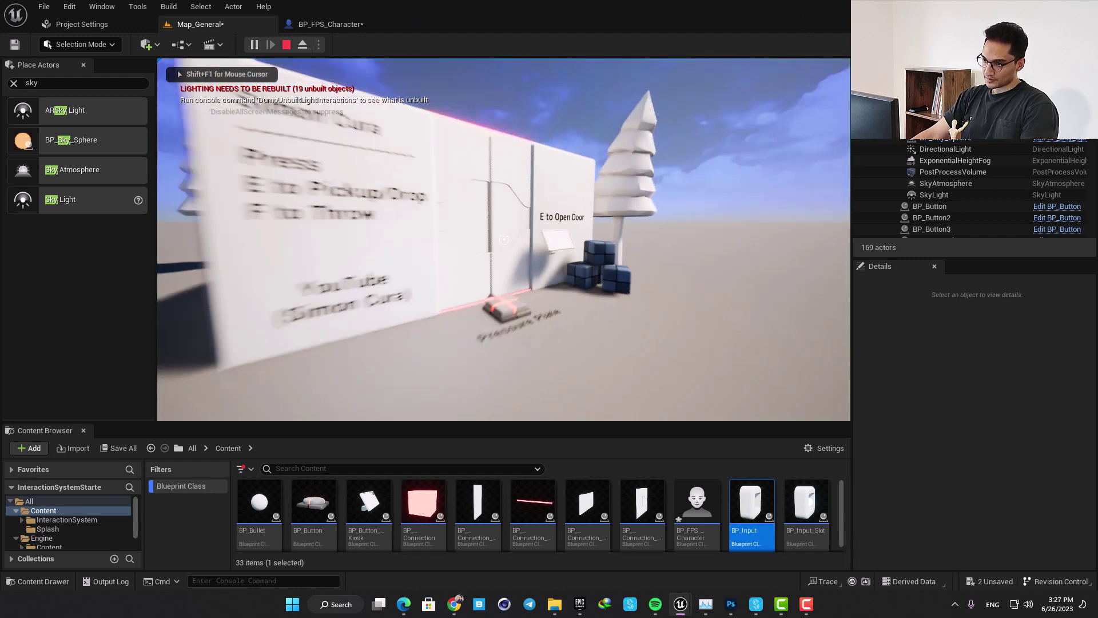
pyautogui.press('w')
pyautogui.press('s')
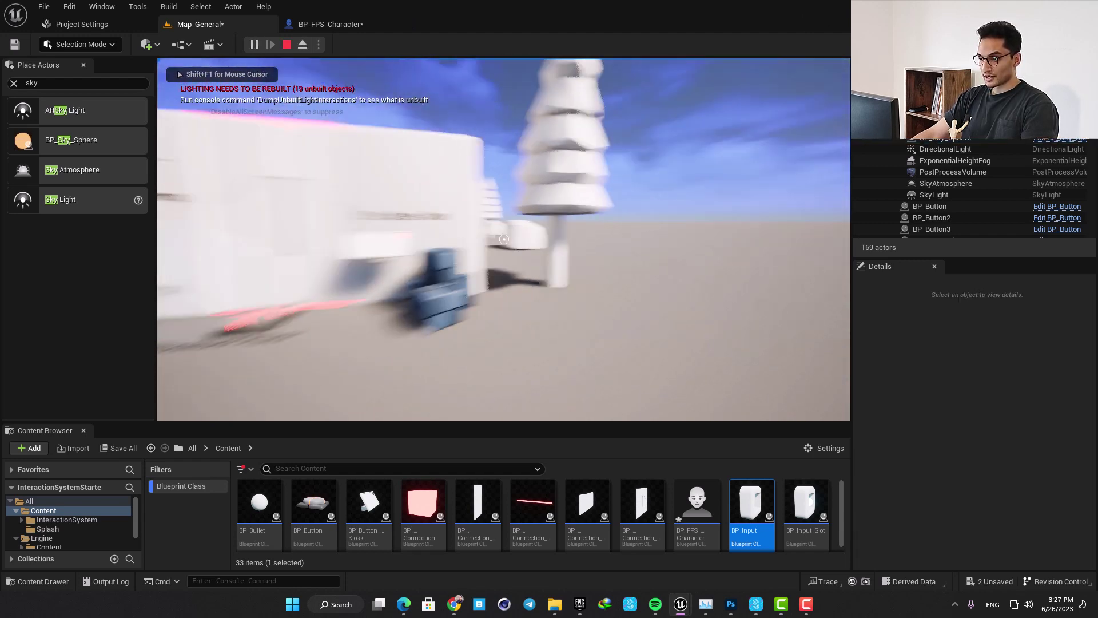
pyautogui.press('Escape')
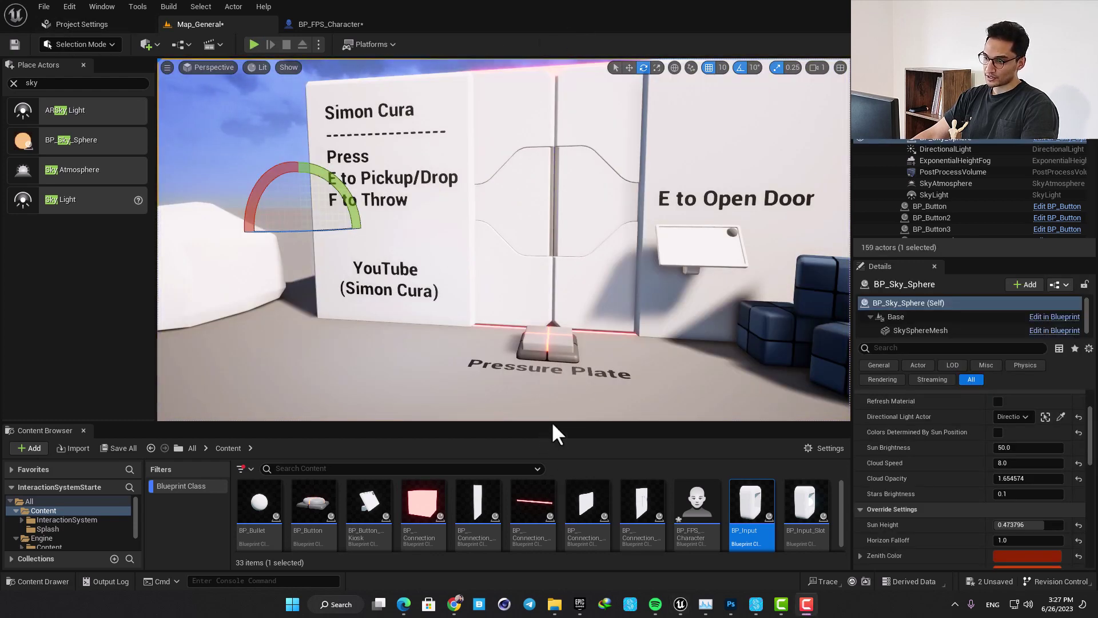
# - Enlarge the asset browser and open the BP_FPS_Character blueprint from the Blueprint Class assets
pyautogui.moveTo(552, 422); pyautogui.dragTo(566, 329)
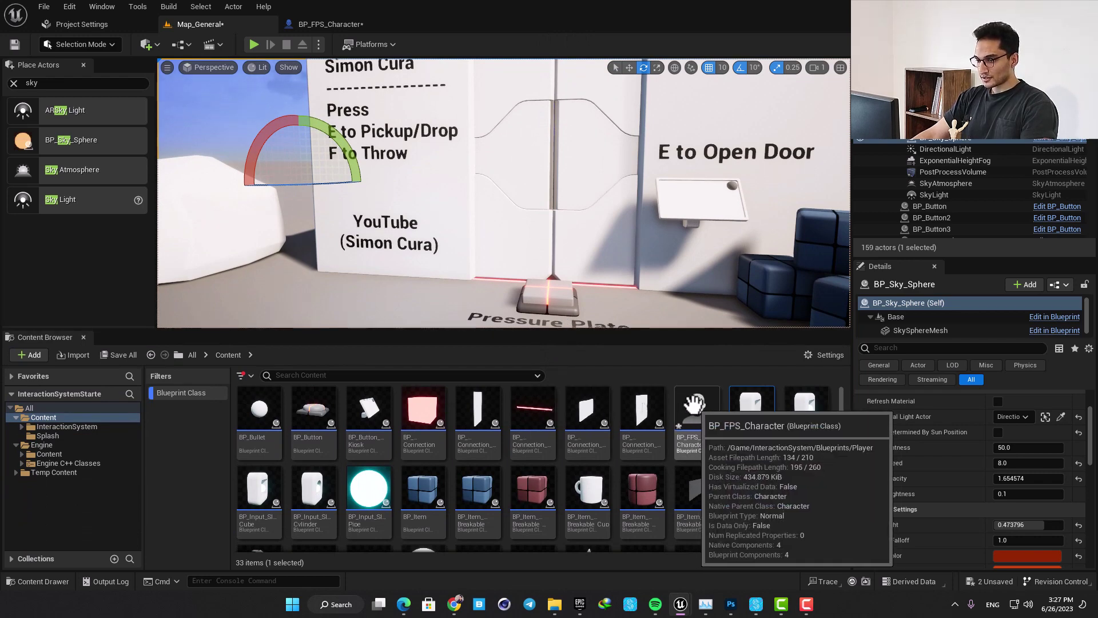
pyautogui.click(184, 388)
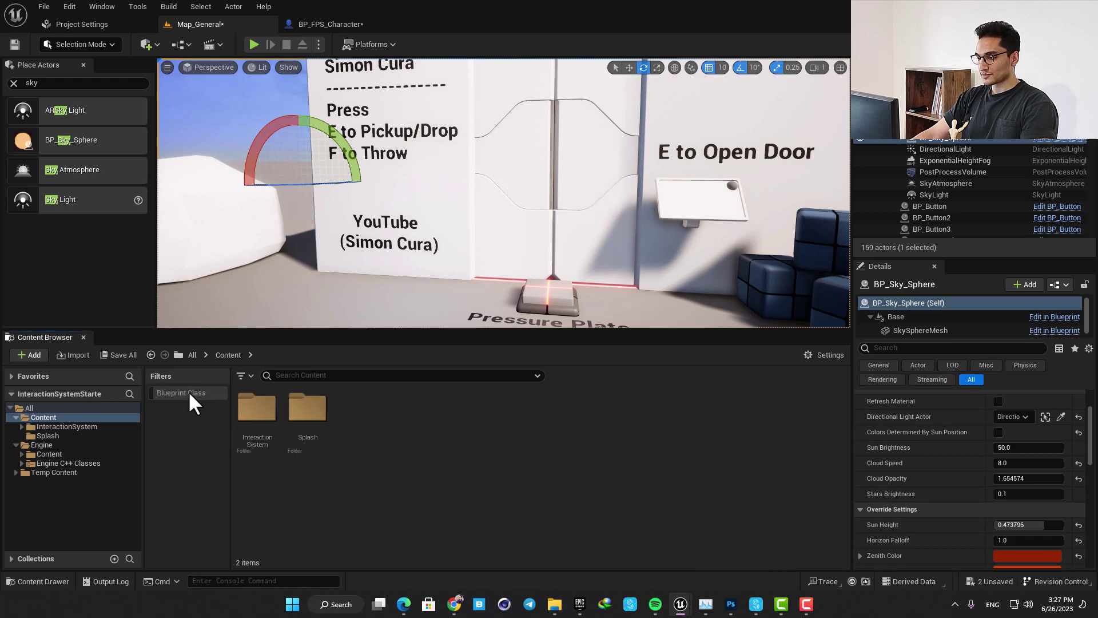
pyautogui.click(179, 389)
pyautogui.doubleClick(698, 410)
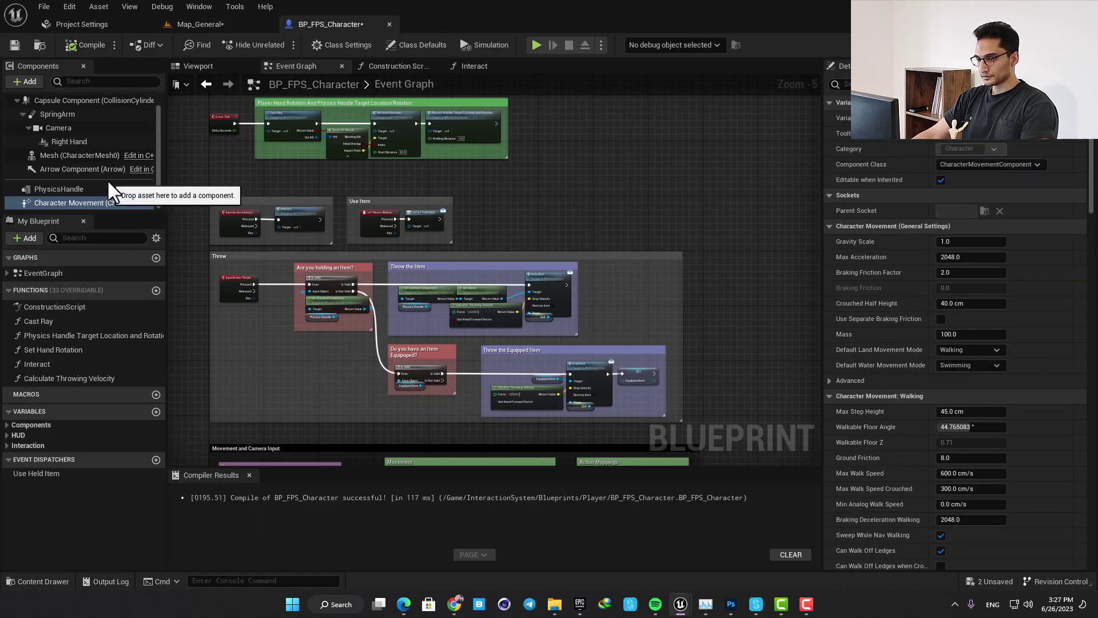
# - Set the Character Movement component's Max Walk Speed to 300 cm/s and compile the blueprint
pyautogui.click(52, 188)
pyautogui.click(57, 203)
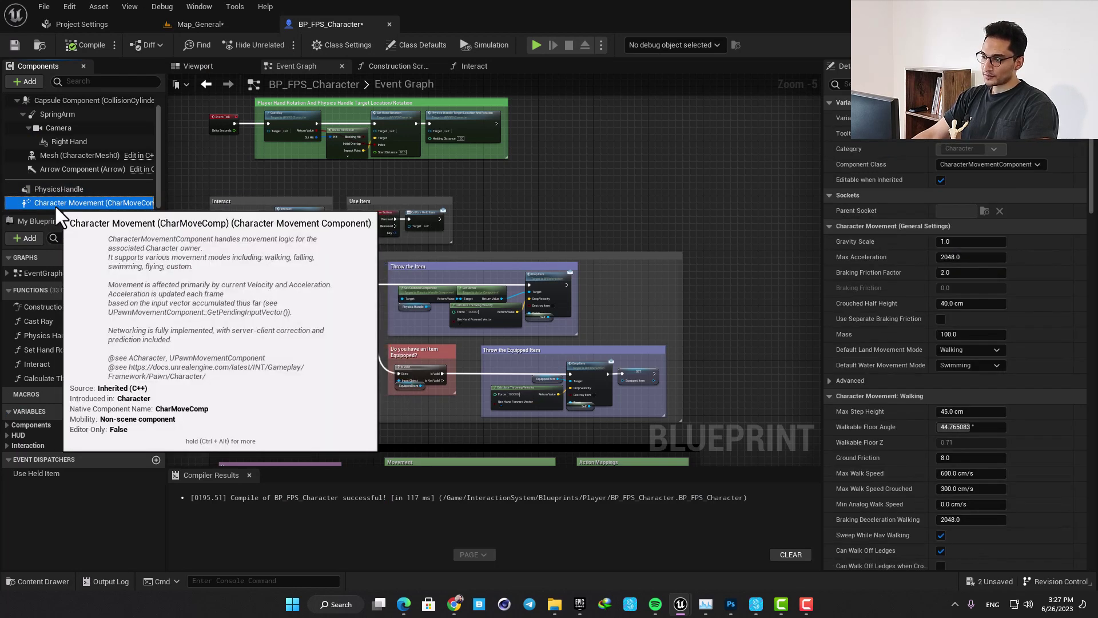
pyautogui.scroll(-1, 876, 385)
pyautogui.scroll(-3, 877, 385)
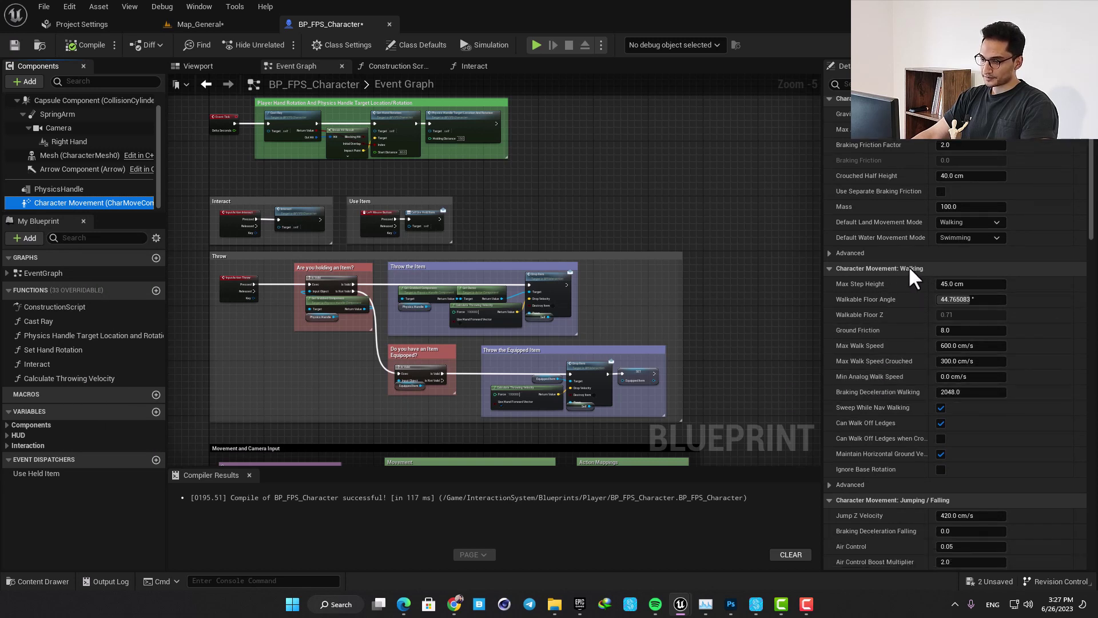
pyautogui.click(952, 348)
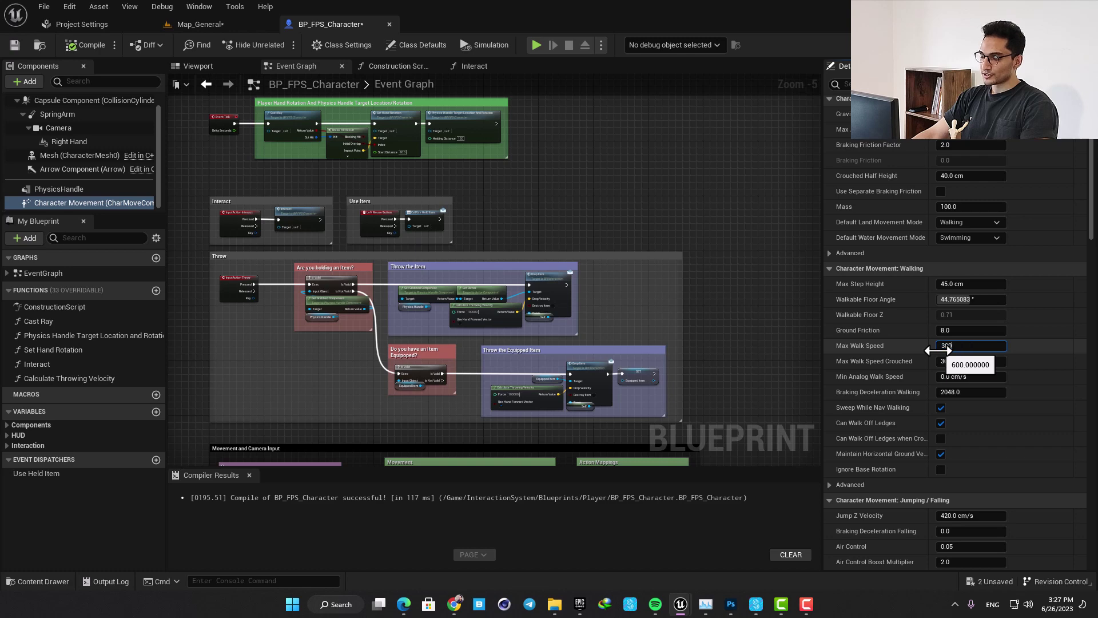
pyautogui.click(76, 44)
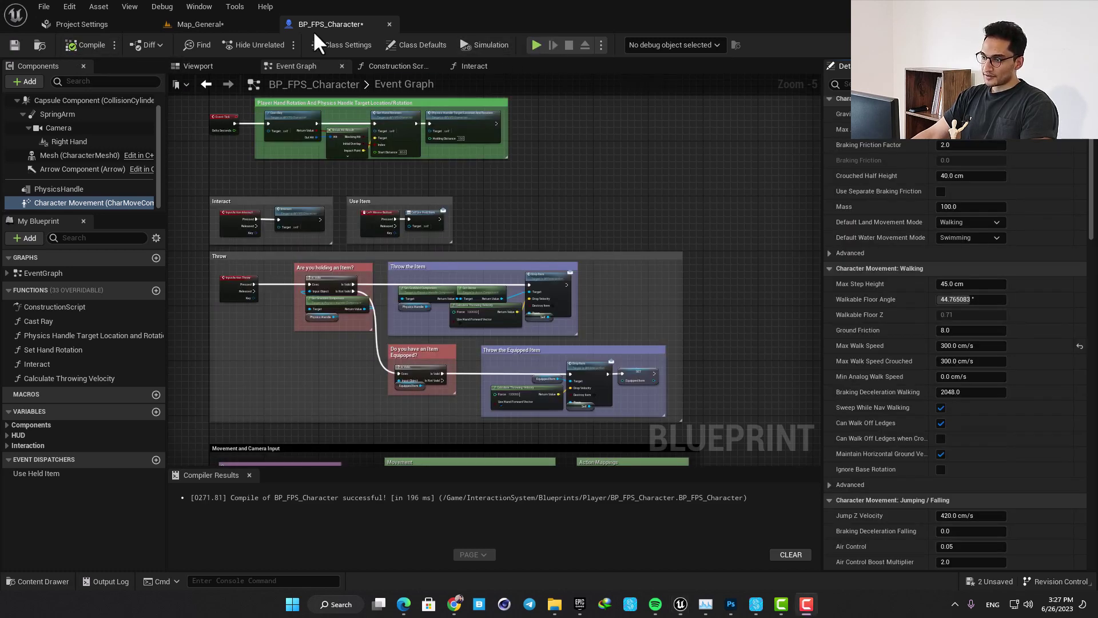
# - Play-test Map_General, picking up and throwing the blue cubes near the door, and stop the session
pyautogui.click(197, 24)
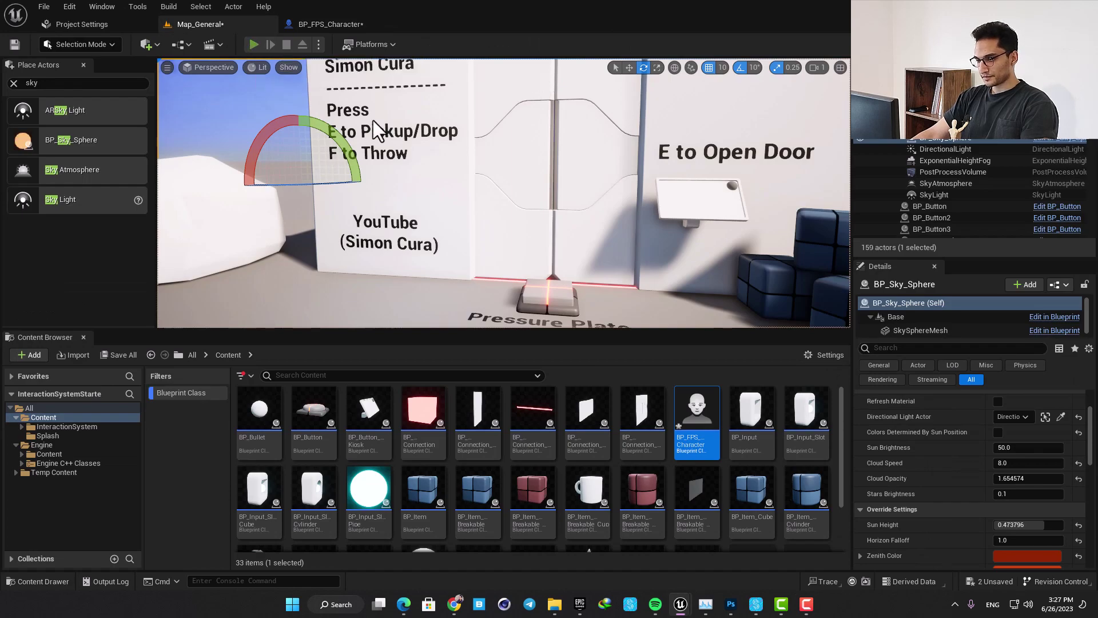
pyautogui.hotkey('alt', 'p')
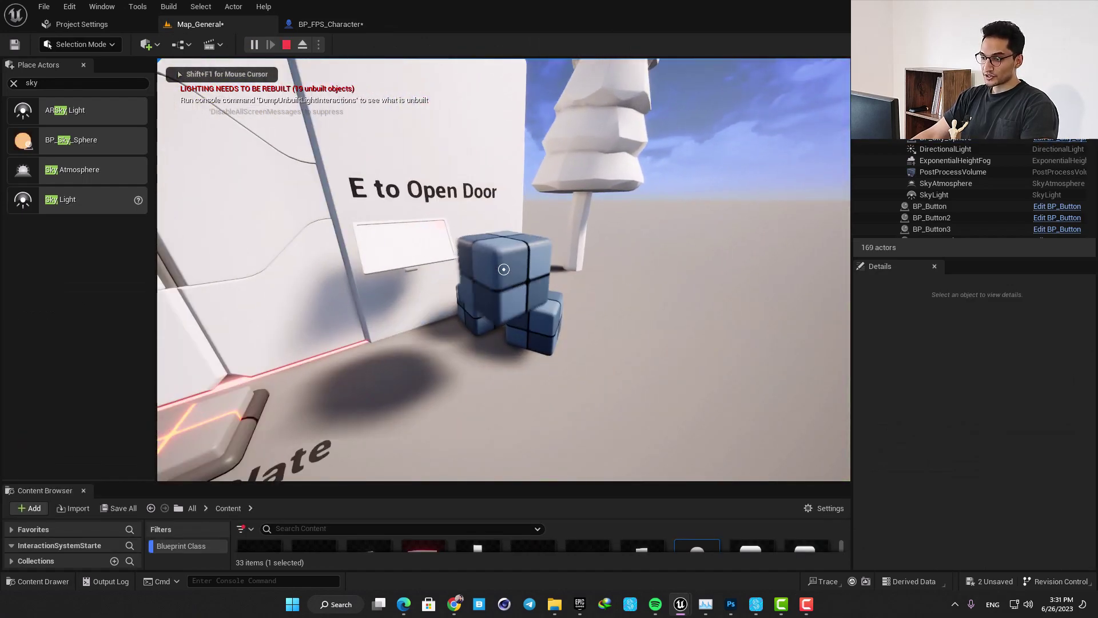
pyautogui.press('s')
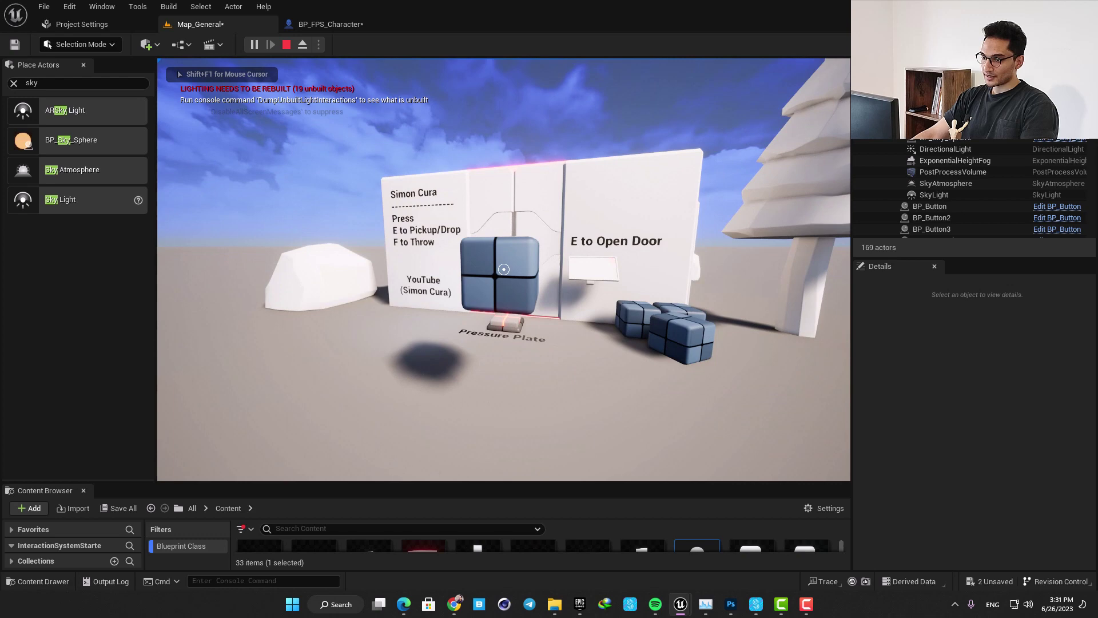
pyautogui.press('f')
pyautogui.press('w')
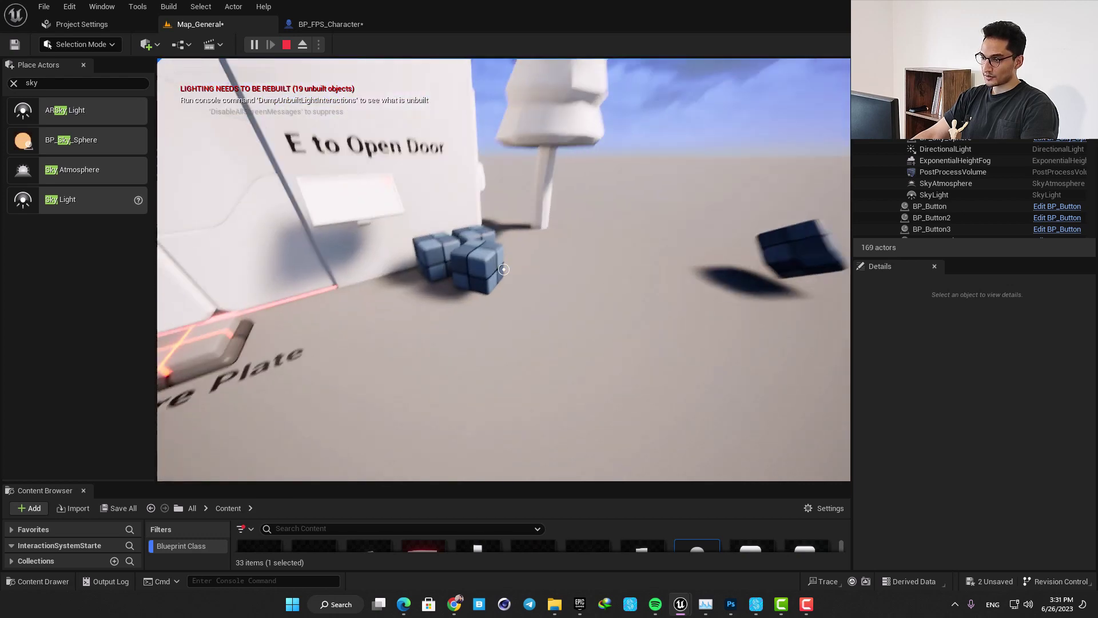
pyautogui.press('w')
pyautogui.press('e')
pyautogui.press('f')
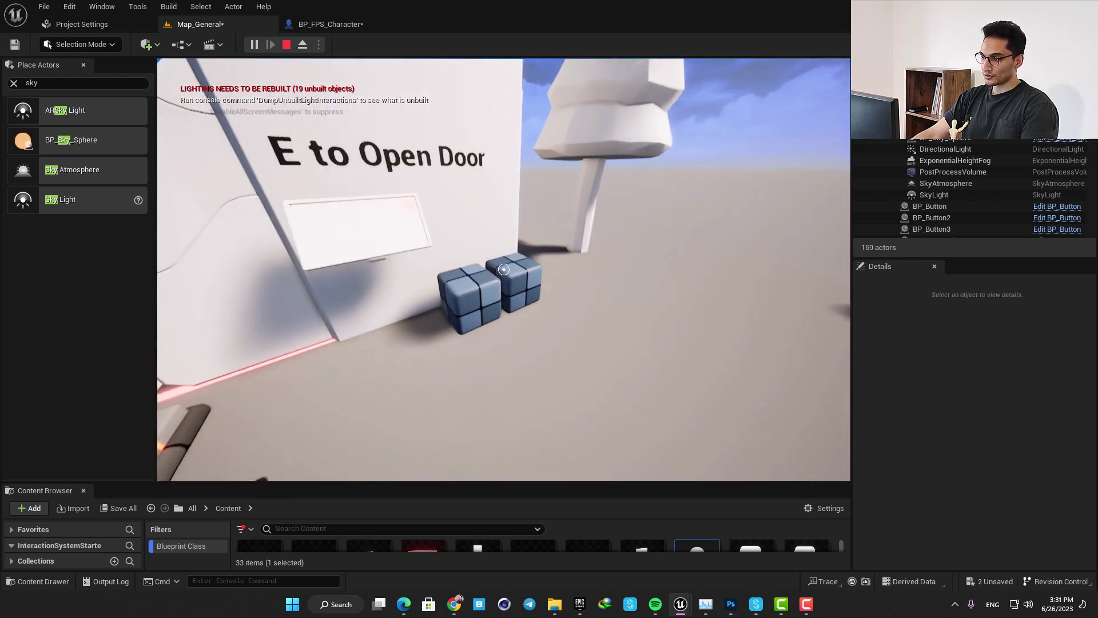
pyautogui.press('e')
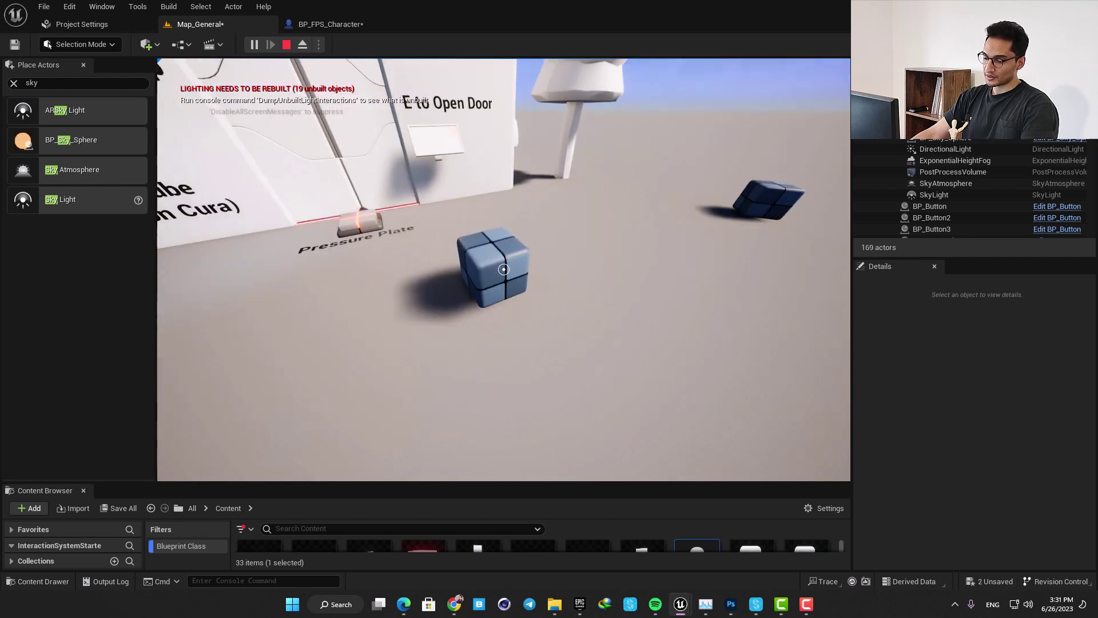
pyautogui.press('Escape')
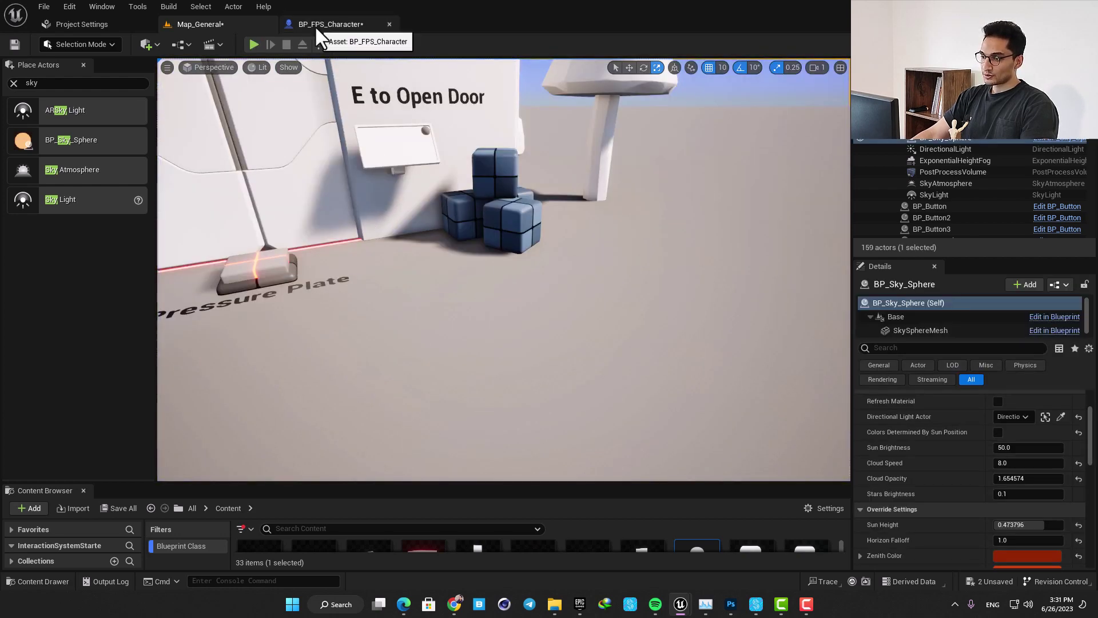
# - Set the Force of the Calculate Throwing Velocity node in BP_FPS_Character's Throw the Item group to 500000
pyautogui.click(325, 27)
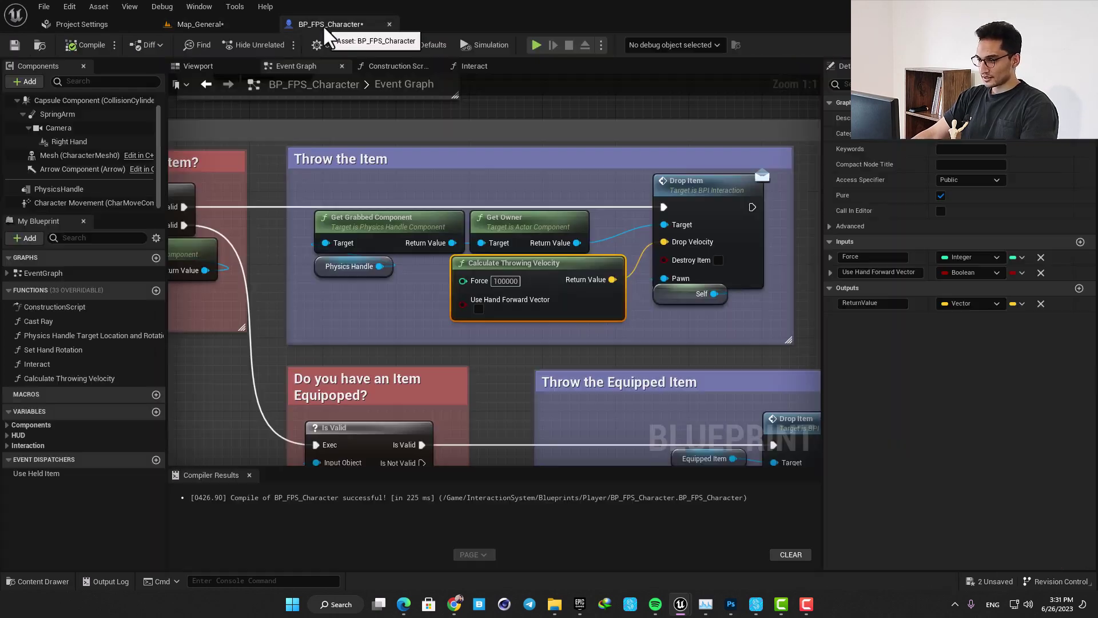
pyautogui.scroll(-5, 554, 171)
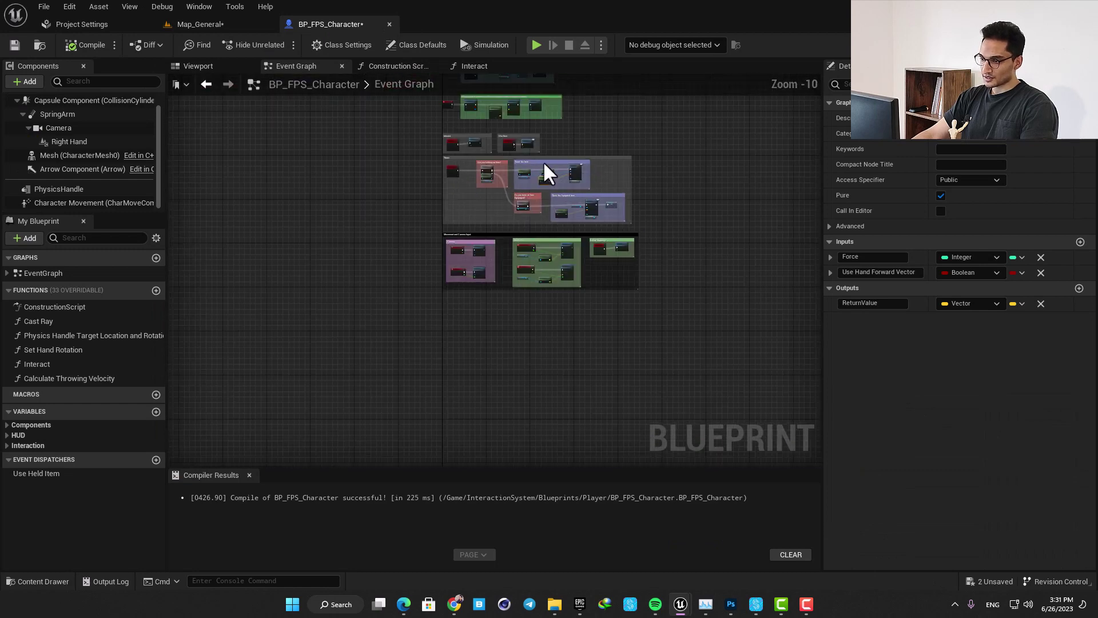
pyautogui.scroll(5, 540, 166)
pyautogui.moveTo(661, 138); pyautogui.dragTo(553, 107, button='right')
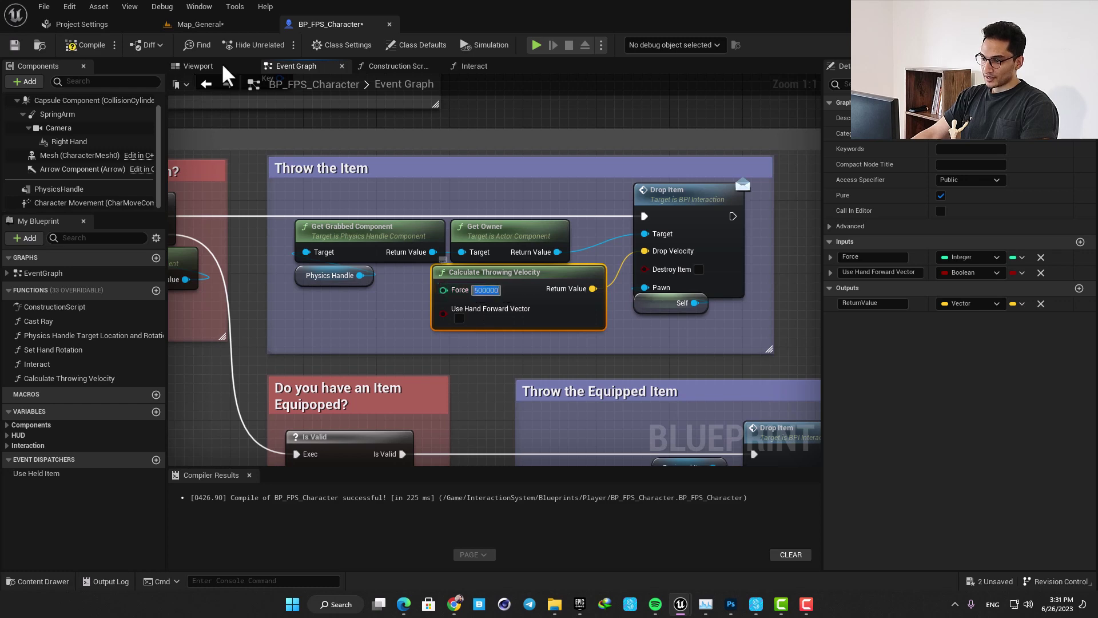
# - Play-test the throwing force in Map_General by picking up and throwing the blue cubes beside the entrance door
pyautogui.click(199, 24)
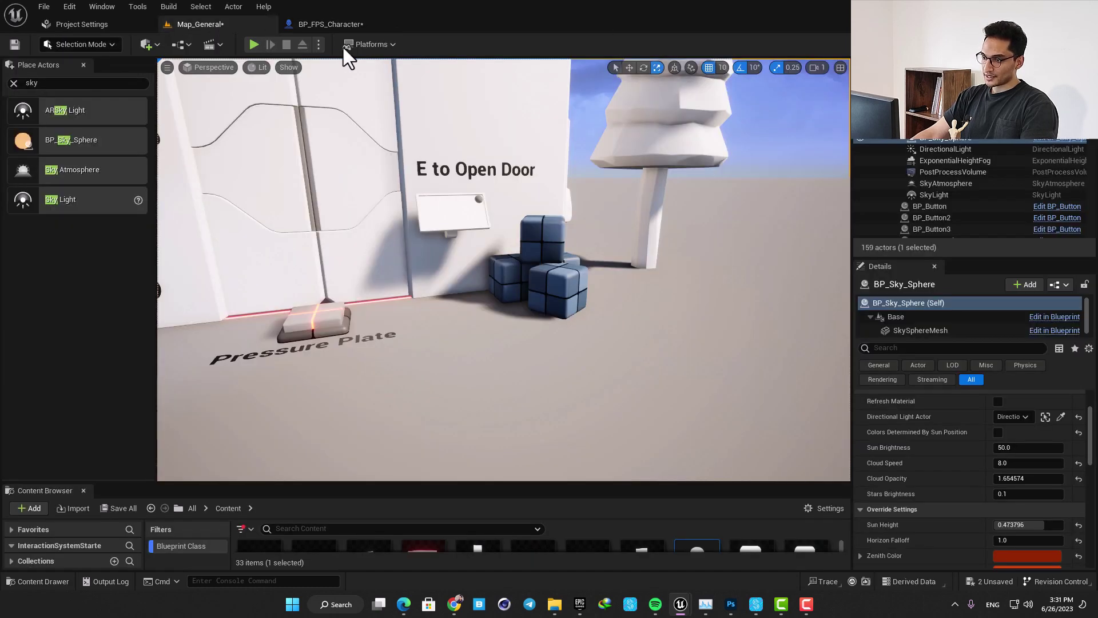
pyautogui.click(254, 44)
pyautogui.press('e')
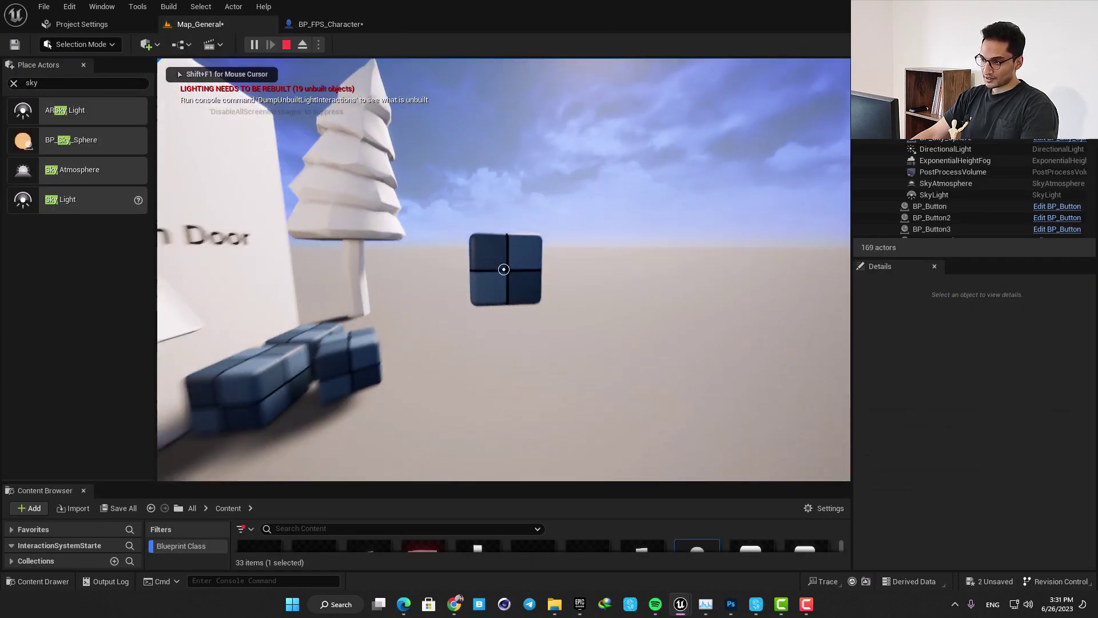
pyautogui.click(503, 269)
pyautogui.press('e')
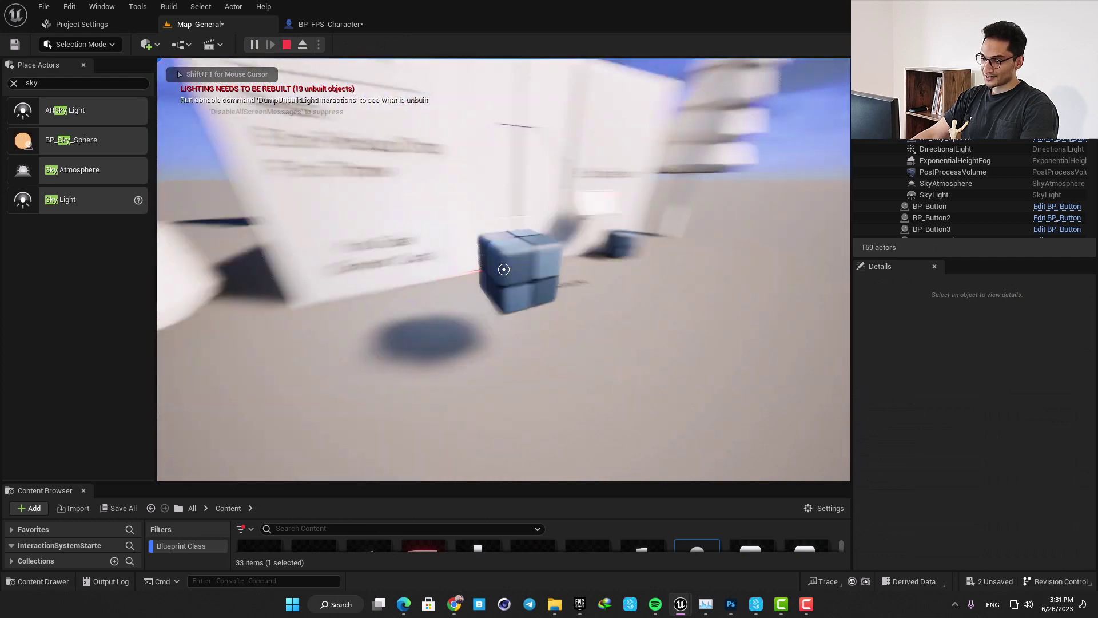
pyautogui.press('s')
pyautogui.press('f')
pyautogui.press('w')
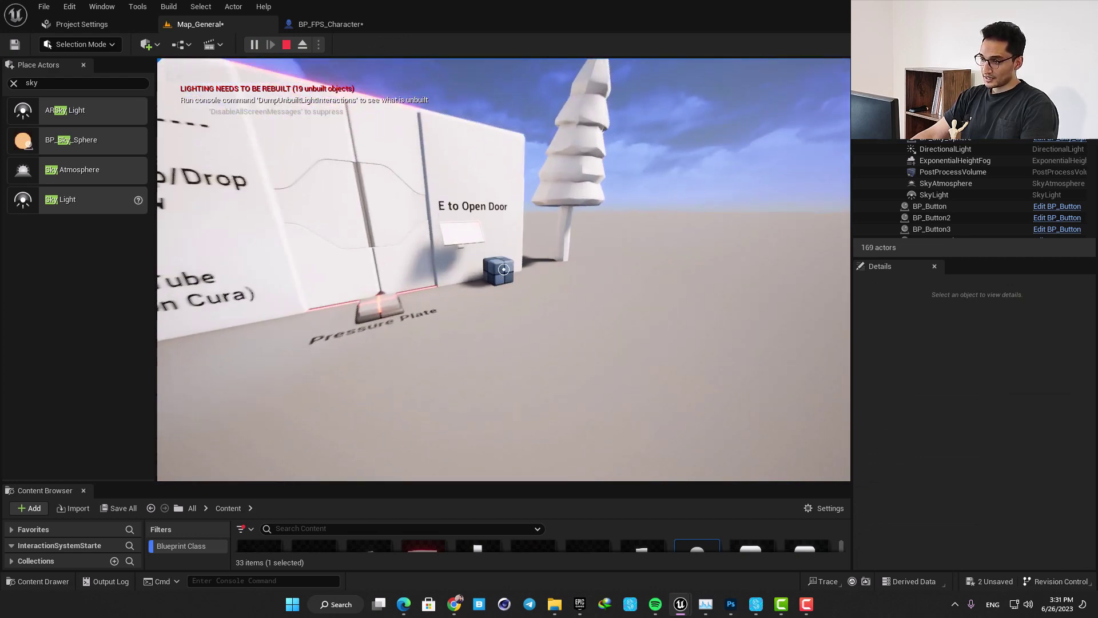
pyautogui.press('e')
pyautogui.click(503, 269)
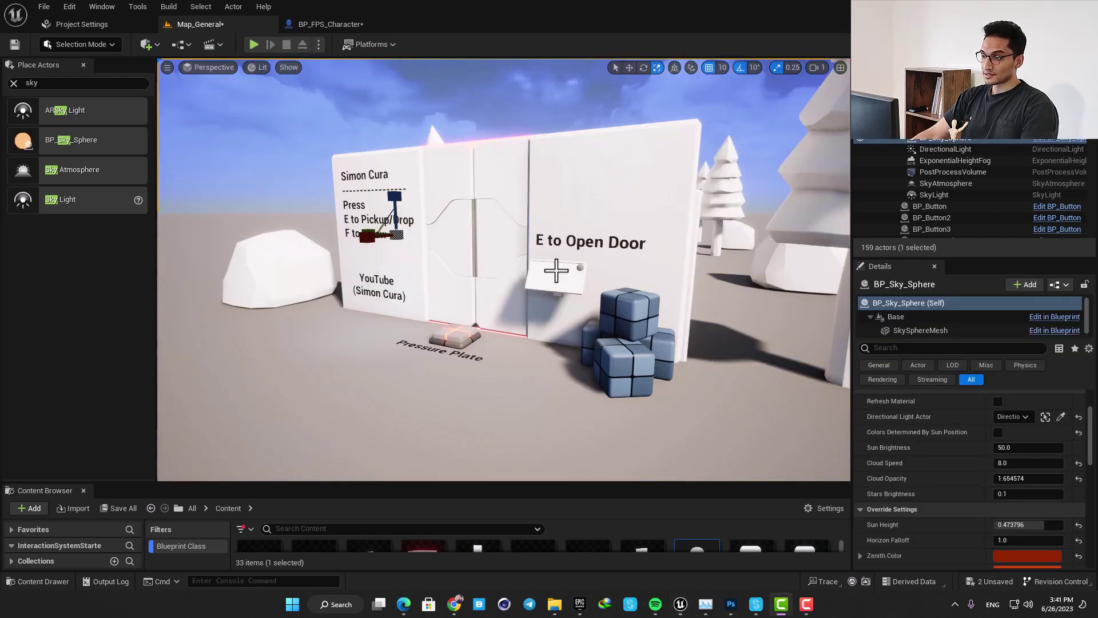
# - Play-test Map_General and walk through the entrance door to the Input Slots area
pyautogui.moveTo(555, 271); pyautogui.dragTo(593, 252, button='right')
pyautogui.press('s')
pyautogui.press('w')
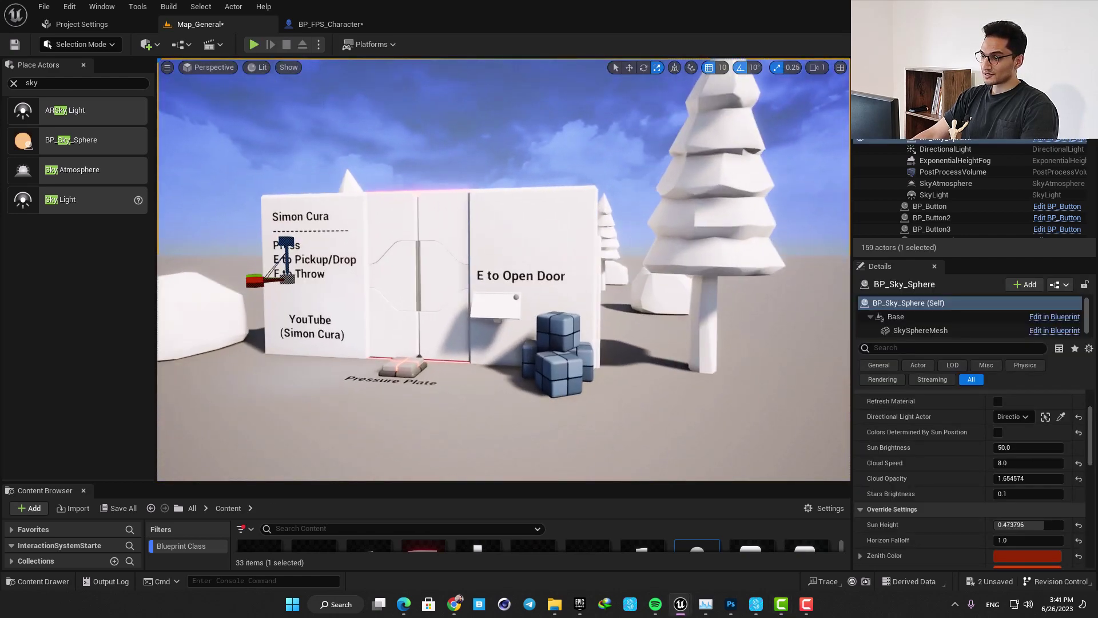
pyautogui.click(253, 41)
pyautogui.press('w')
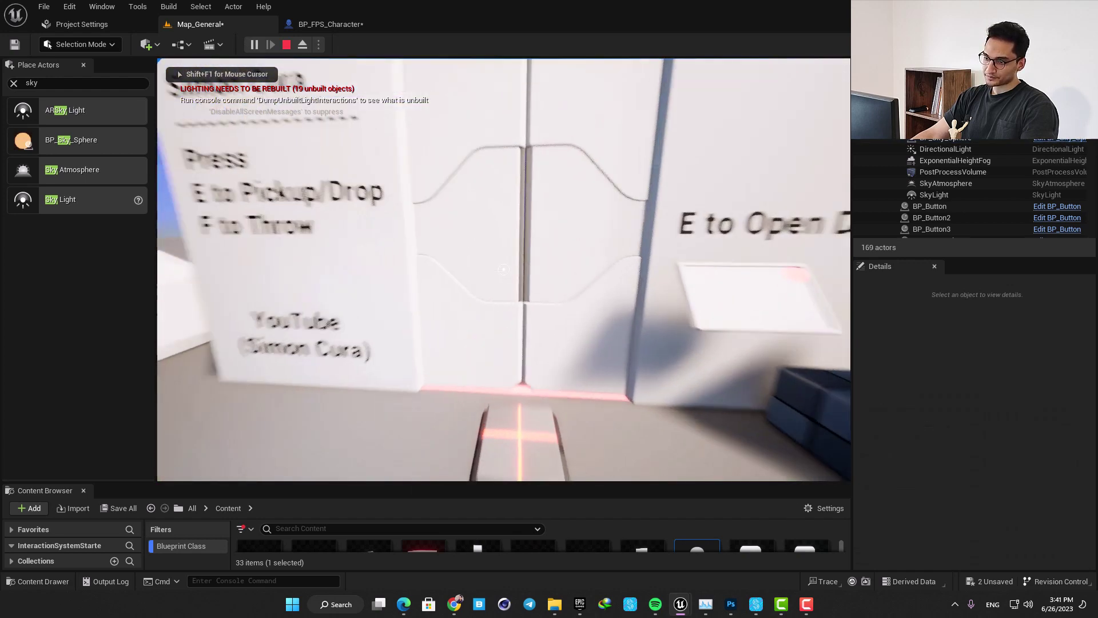
pyautogui.press('w')
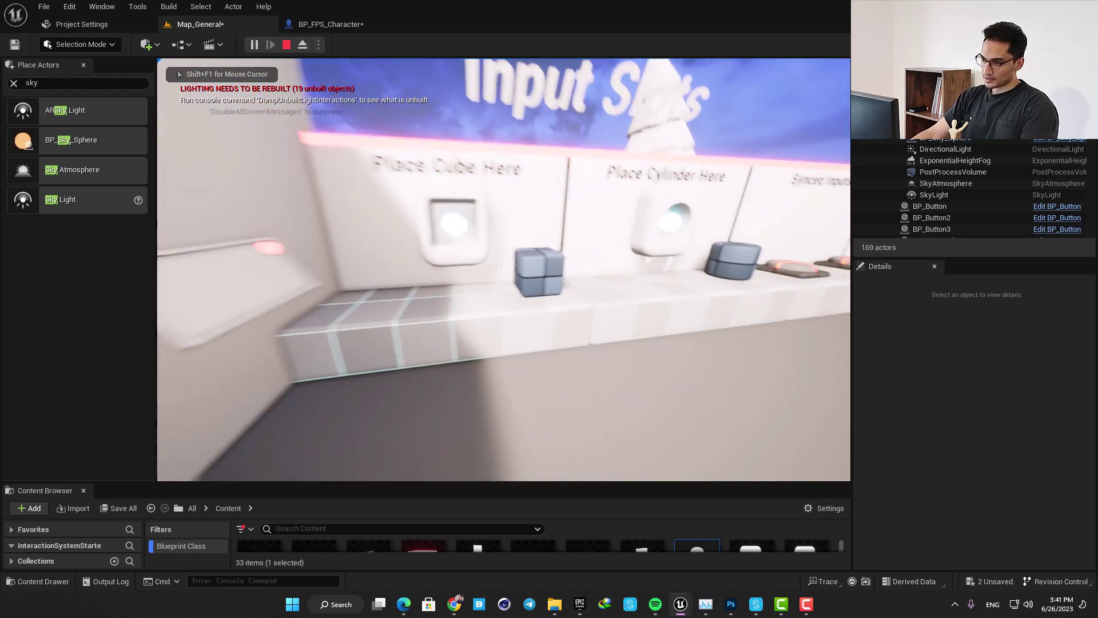
pyautogui.press('w')
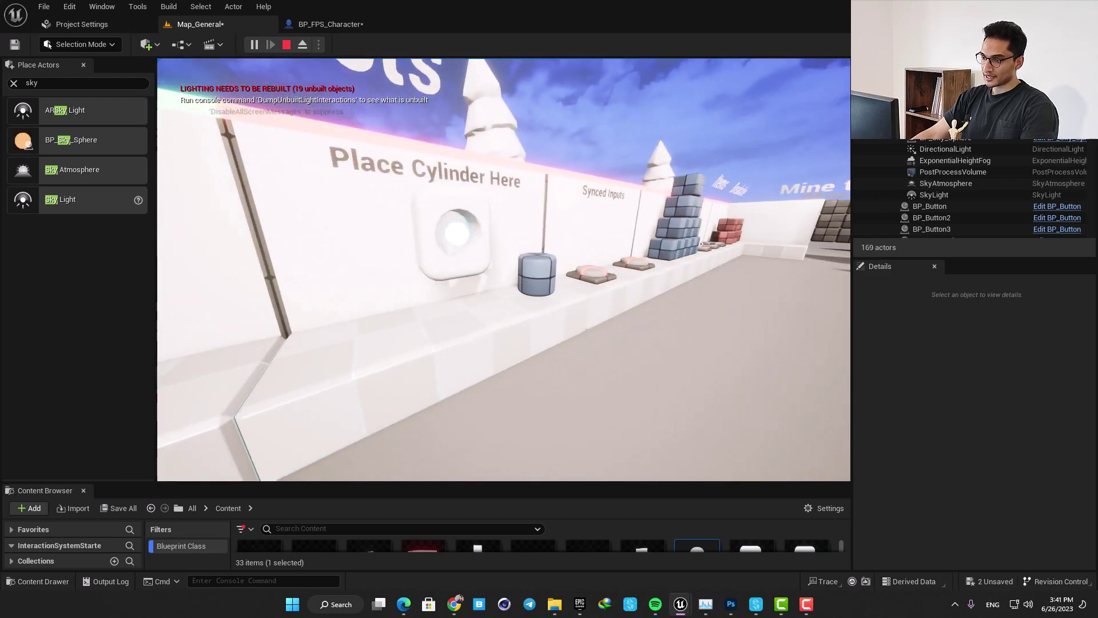
# - Test picking up and placing the cylinder at the Place Cylinder Here slot, and visit the mug area
pyautogui.press('e')
pyautogui.press('w')
pyautogui.press('e')
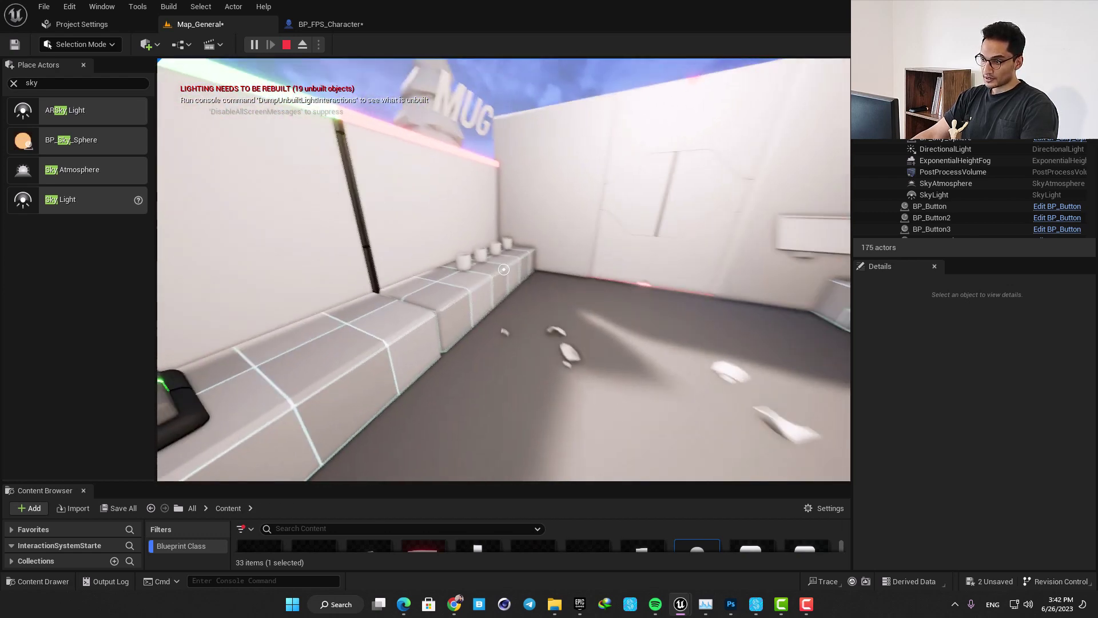
pyautogui.press('e')
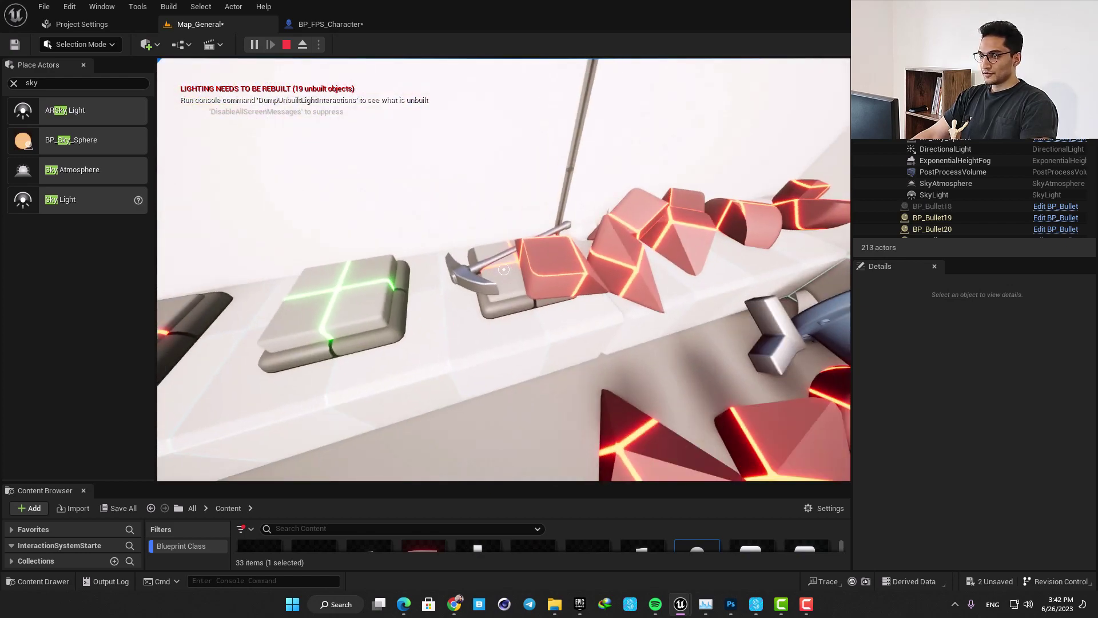
# - Pick up the pickaxe and break through the blocks of the Mine the Wall section
pyautogui.press('e')
pyautogui.press('w')
pyautogui.click(503, 270)
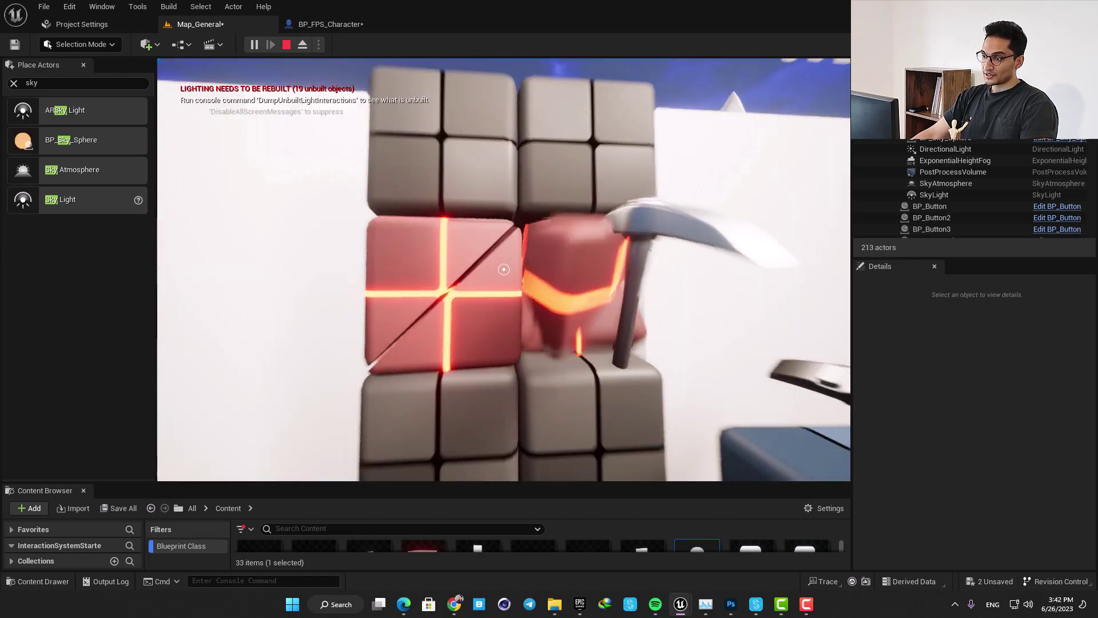
pyautogui.press('s')
pyautogui.click(503, 269)
pyautogui.press('w')
pyautogui.press('s')
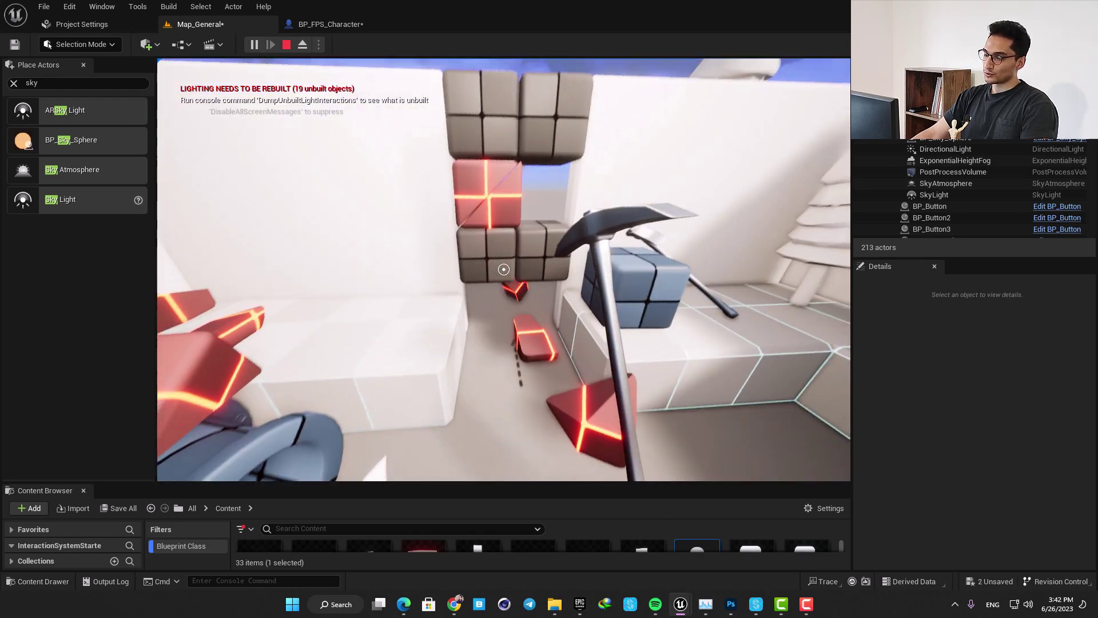
pyautogui.click(504, 269)
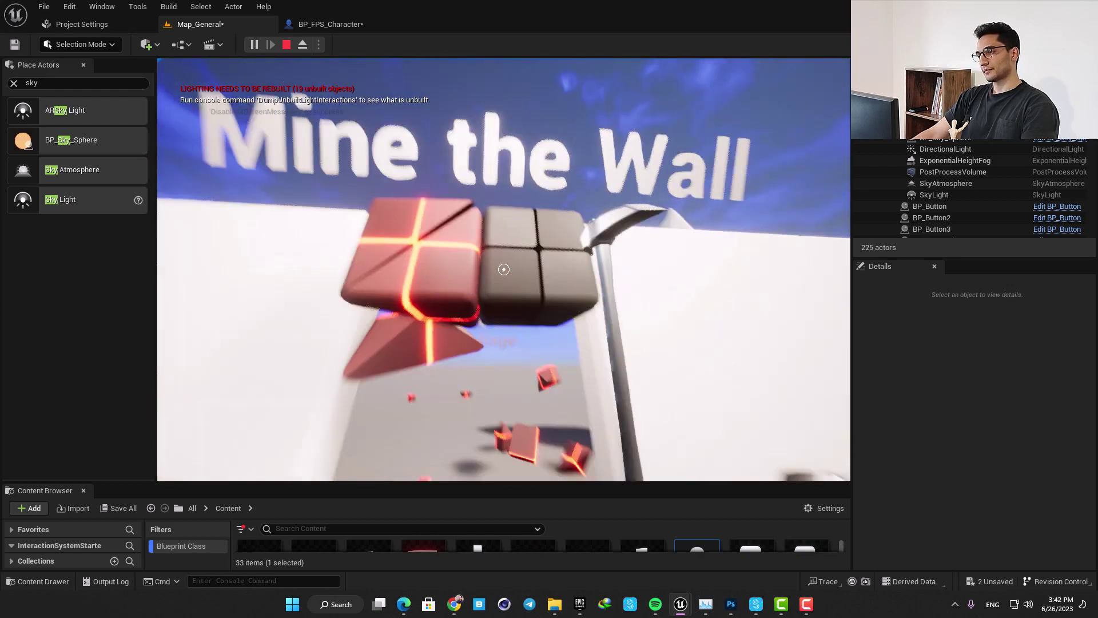
pyautogui.click(503, 270)
pyautogui.press('w')
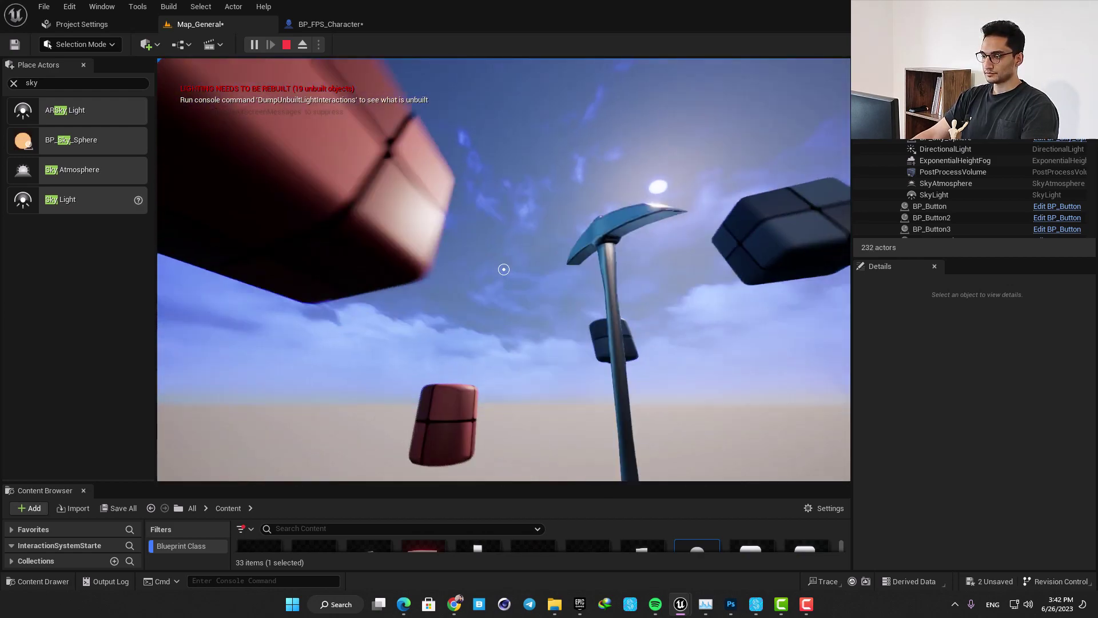
# - Test the pickaxe outside the walls on the boulders, a tree and the loose blocks
pyautogui.click(504, 269)
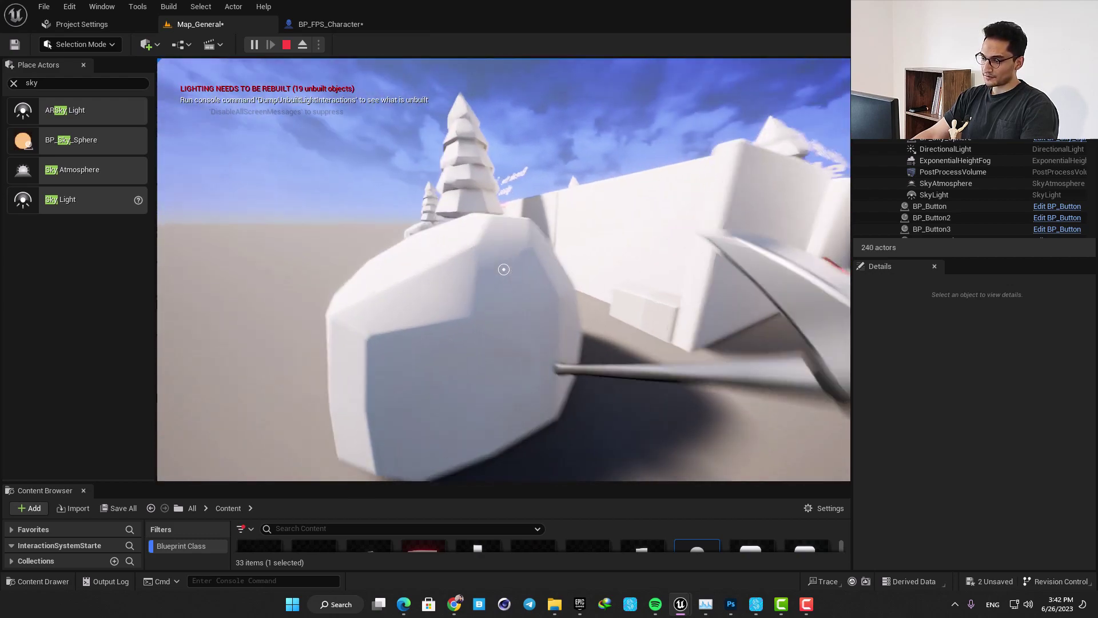
pyautogui.click(503, 269)
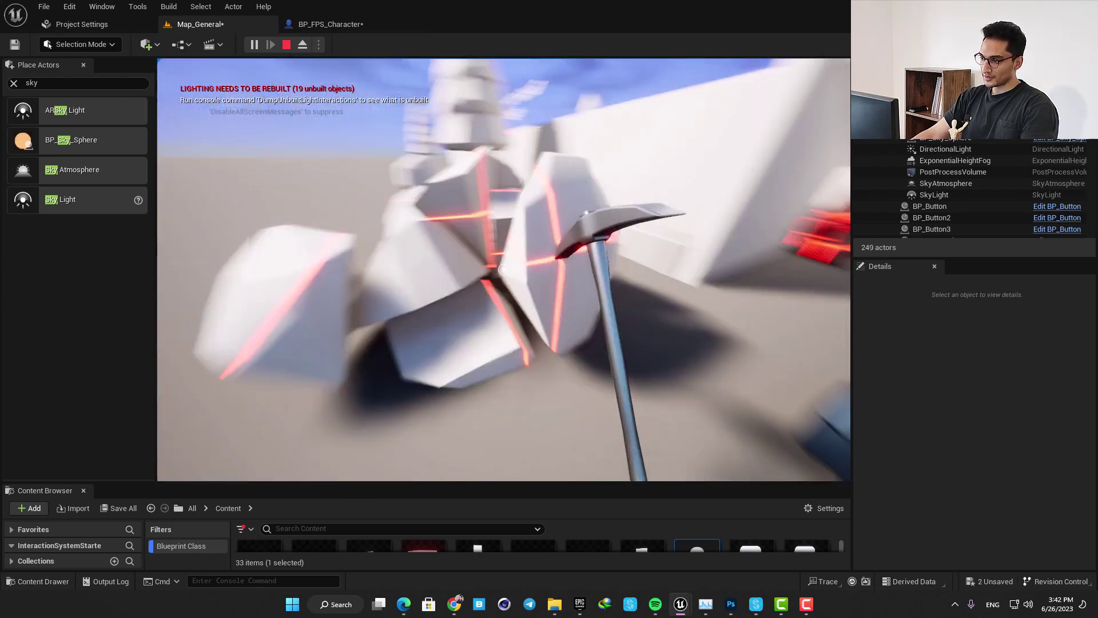
pyautogui.click(503, 269)
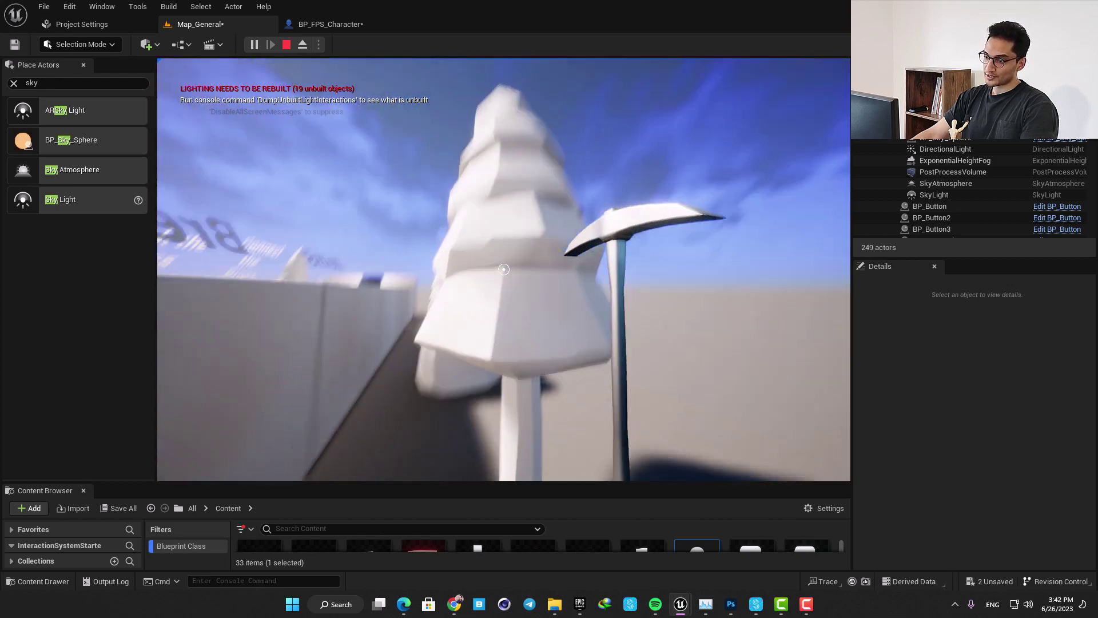
pyautogui.click(503, 268)
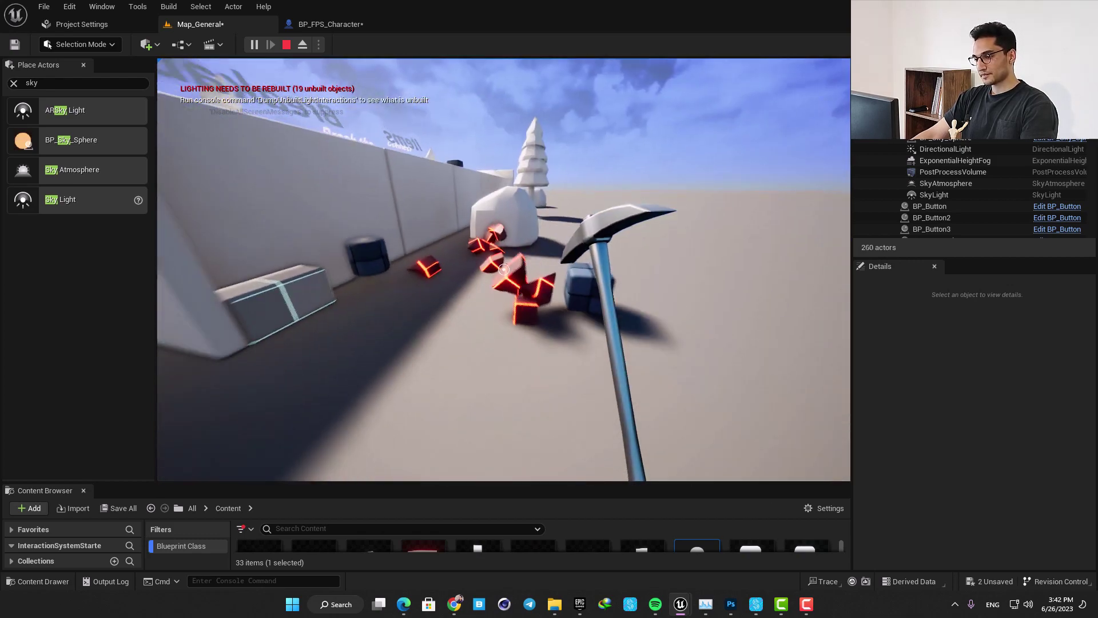
pyautogui.click(503, 269)
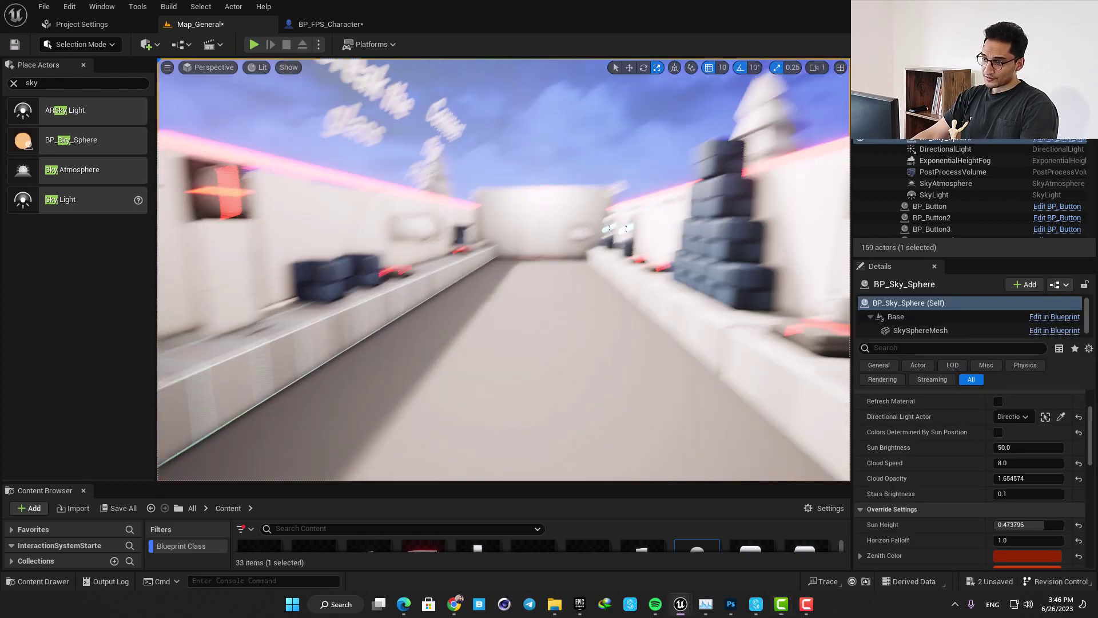
# - Start another play session in Map_General and walk down the corridor to the Some Doors section
pyautogui.moveTo(504, 269); pyautogui.dragTo(457, 286, button='right')
pyautogui.hotkey('alt', 'p')
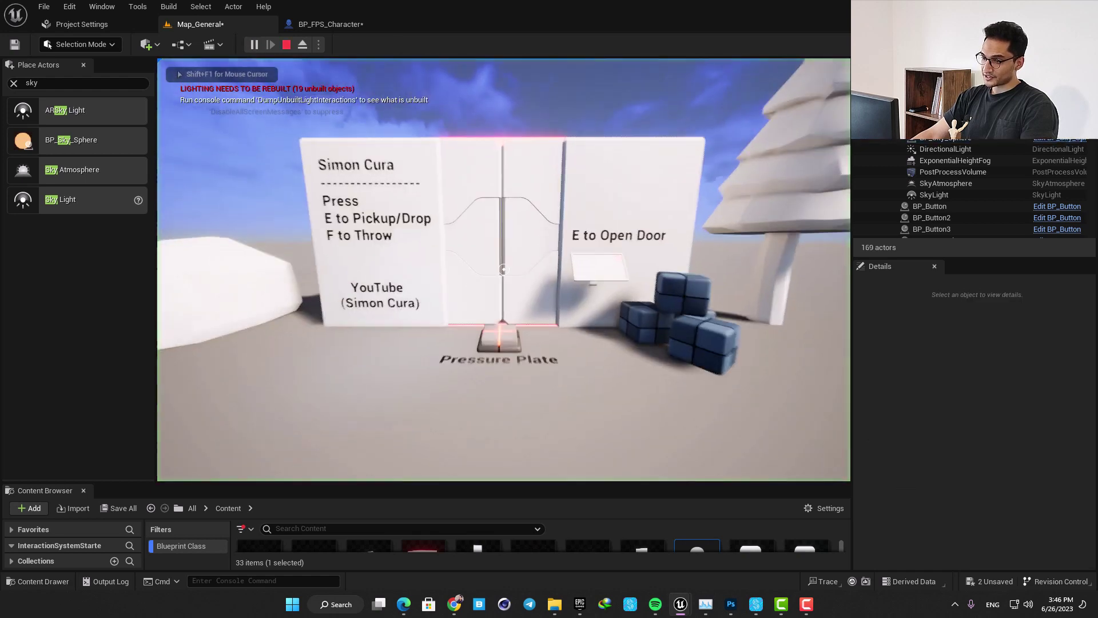
pyautogui.press('w')
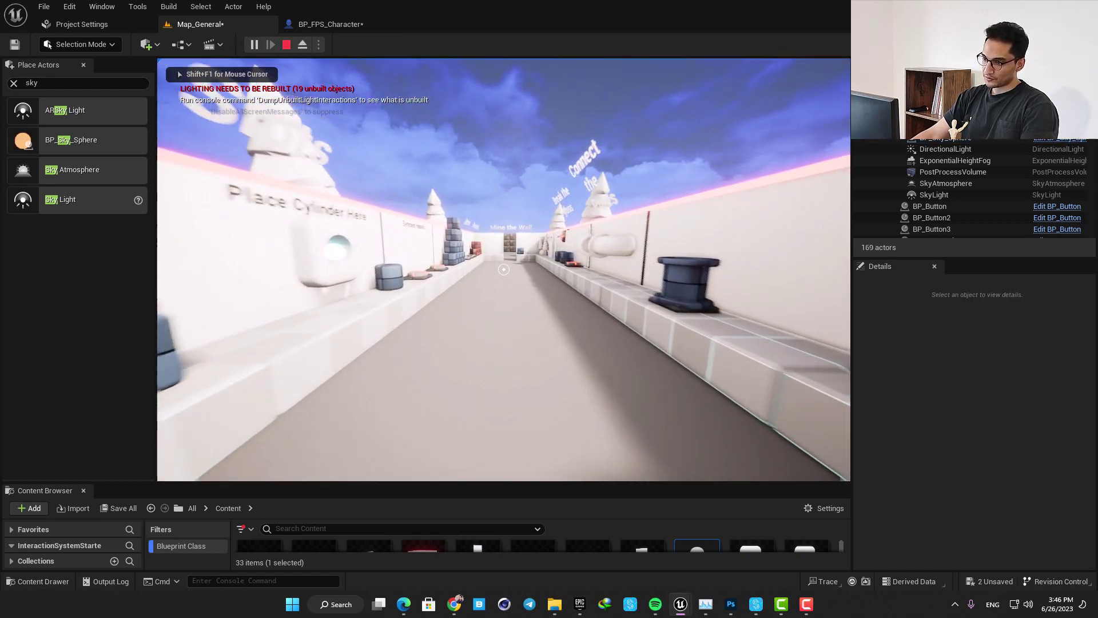
pyautogui.press('w')
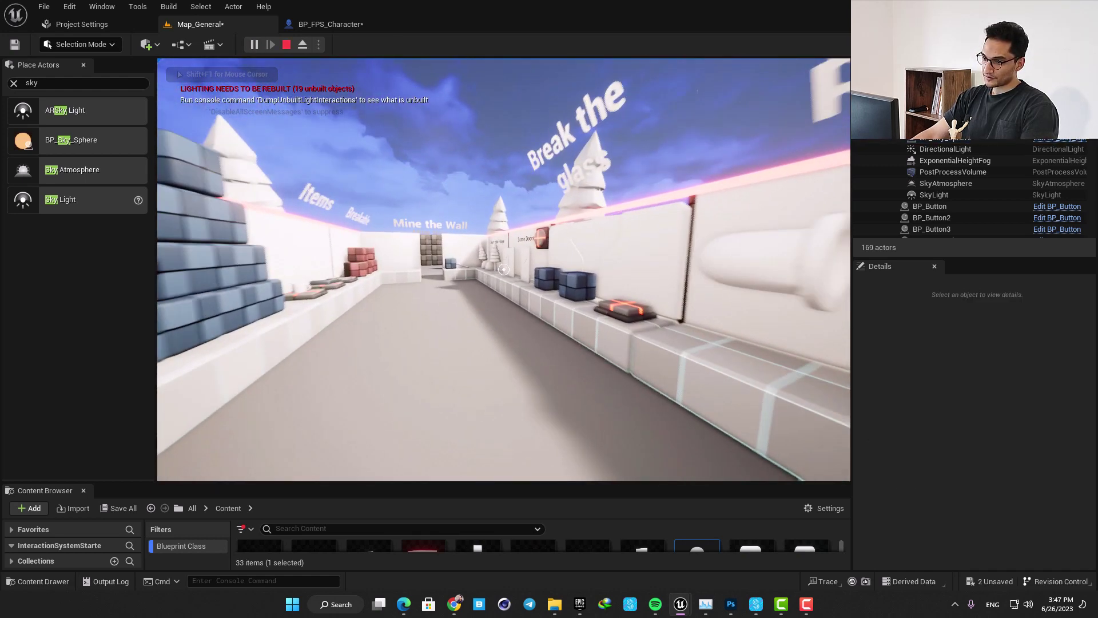
# - Test the round button beside Some Doors from different viewing positions
pyautogui.click(503, 268)
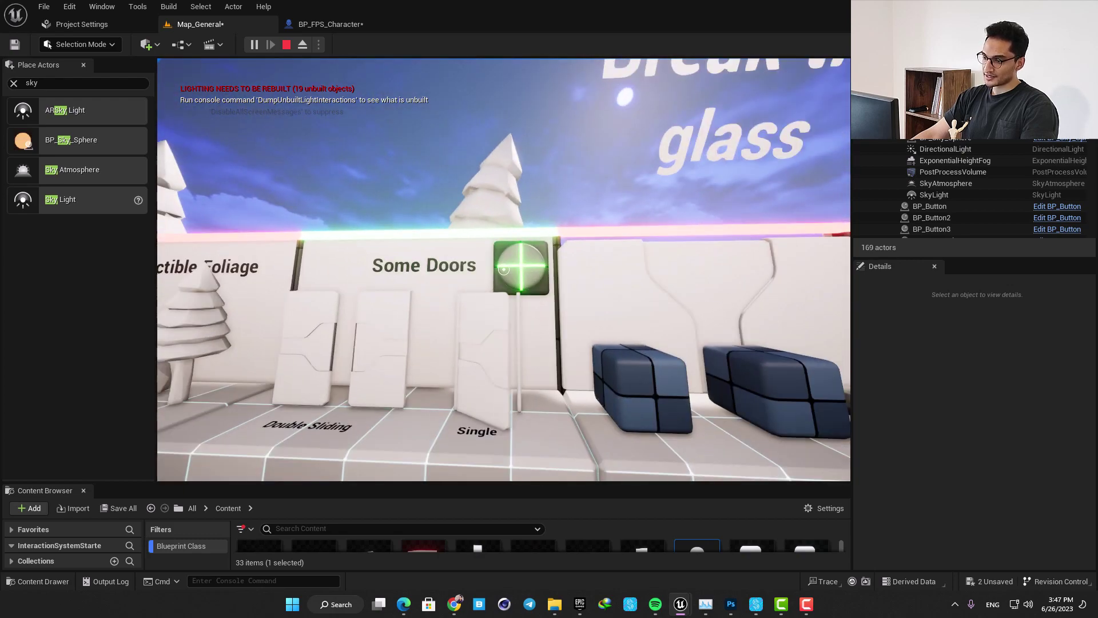
pyautogui.press('w')
pyautogui.press('a')
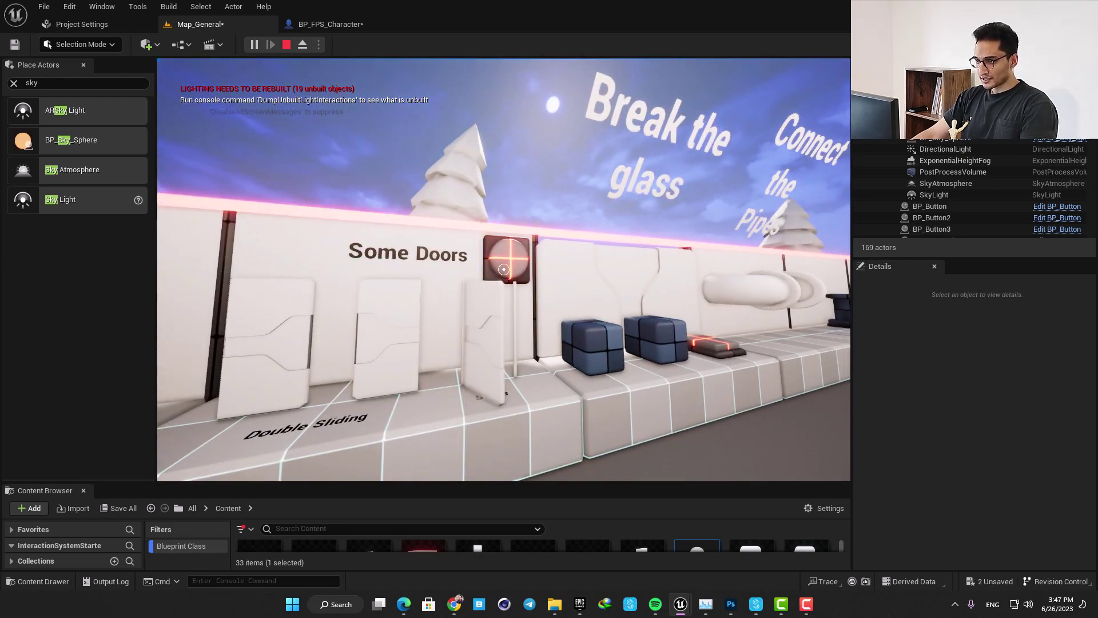
pyautogui.press('d')
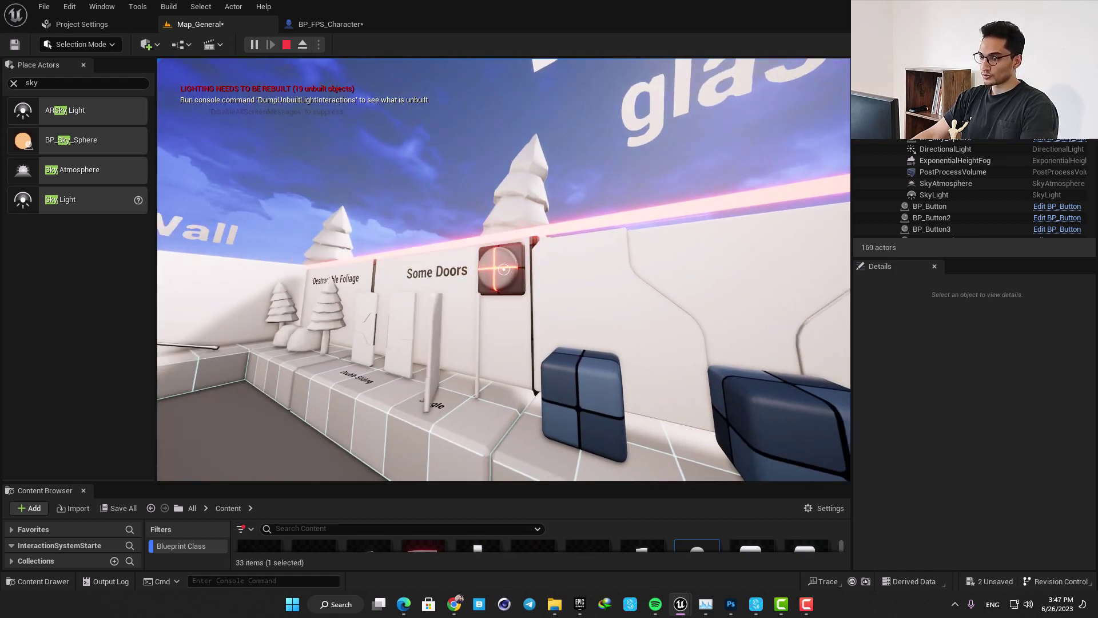
pyautogui.press('a')
pyautogui.press('a')
pyautogui.press('e')
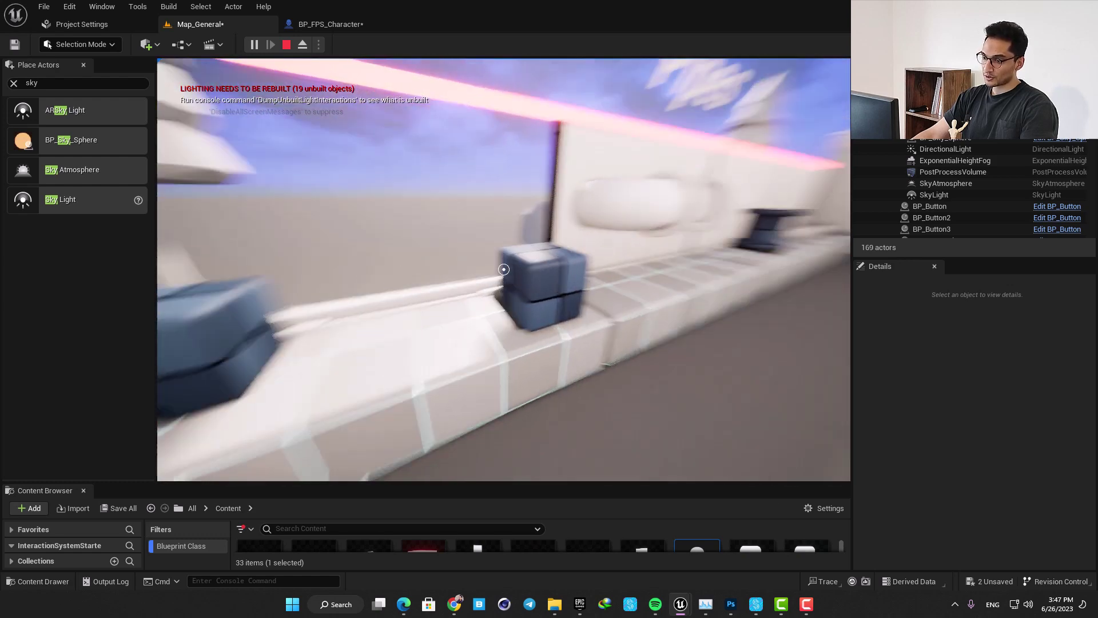
# - Walk back along the corridor and open the entrance door with its inside wall panel
pyautogui.press('w')
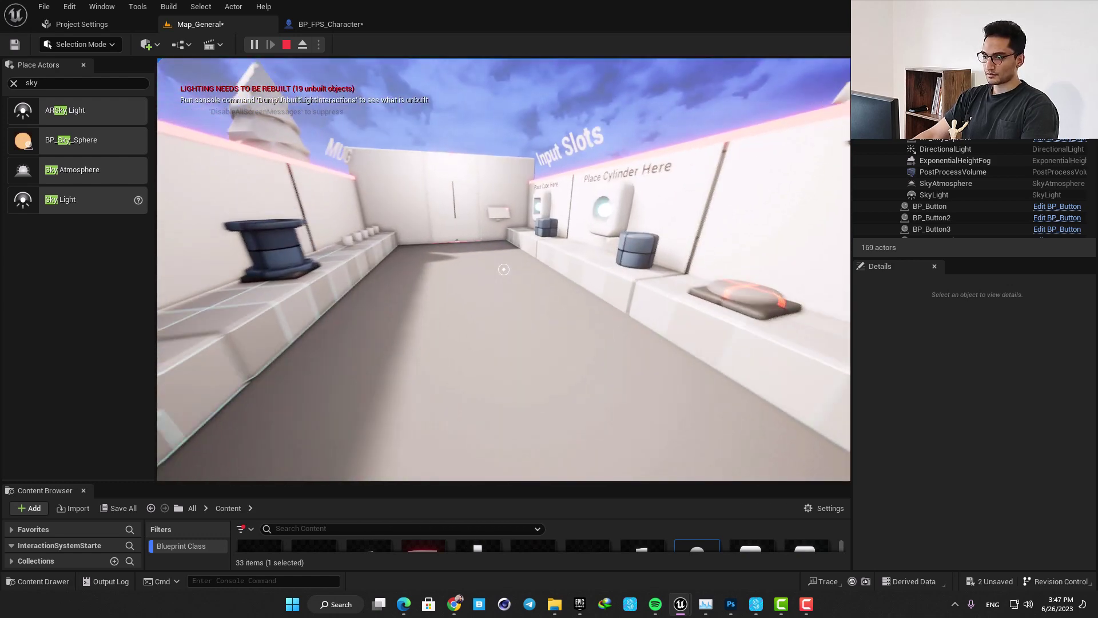
pyautogui.press('w')
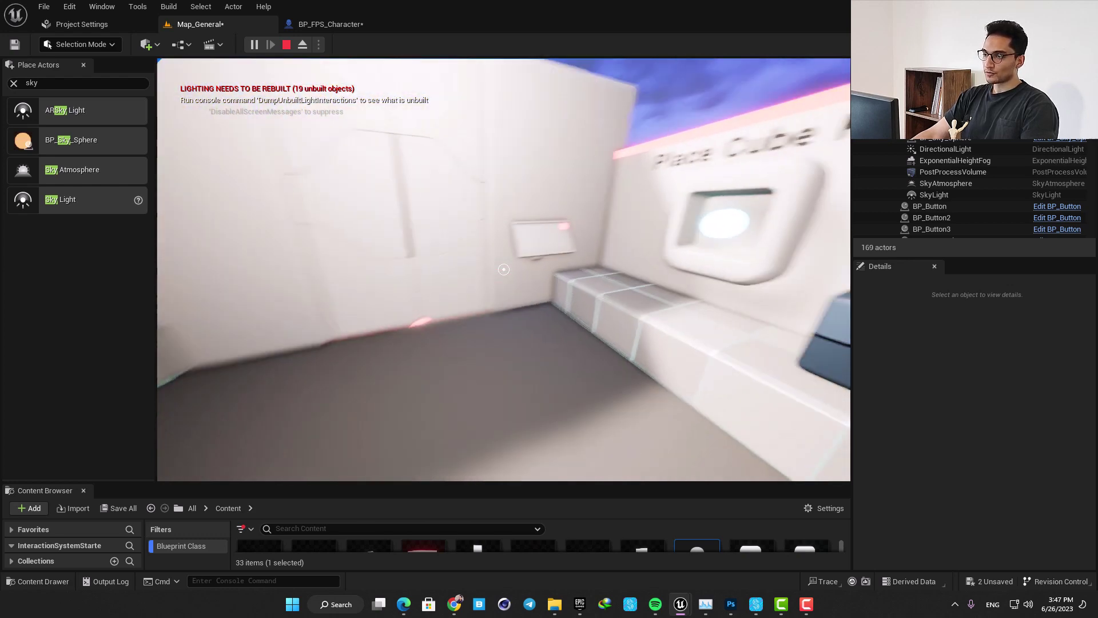
pyautogui.press('e')
# - Walk out through the entrance door and step on and off the Pressure Plate to test it
pyautogui.press('w')
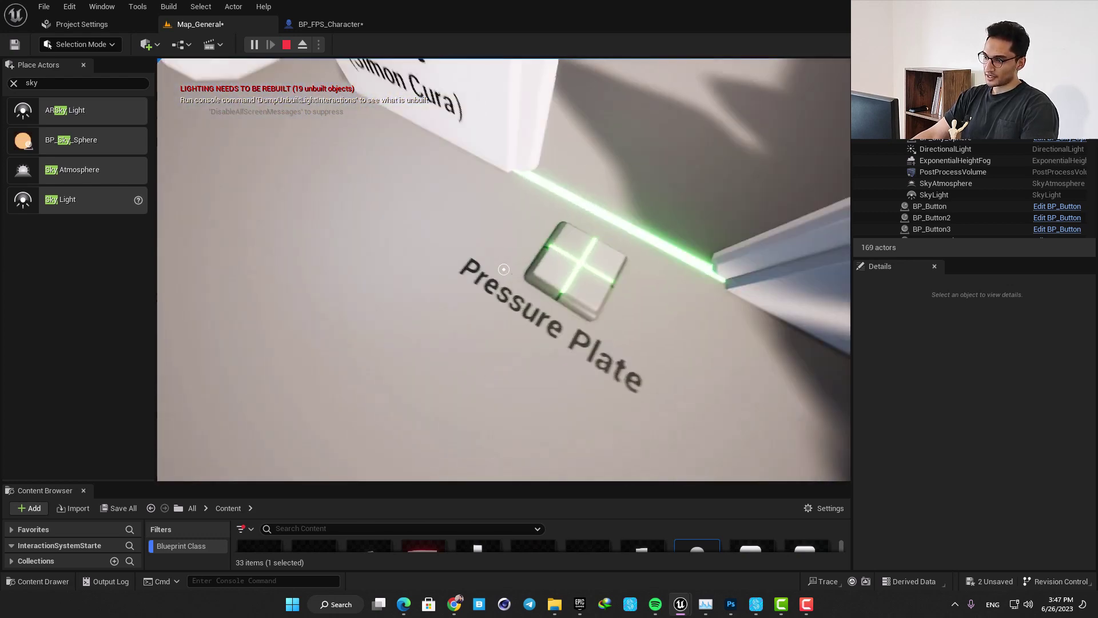
pyautogui.press('s')
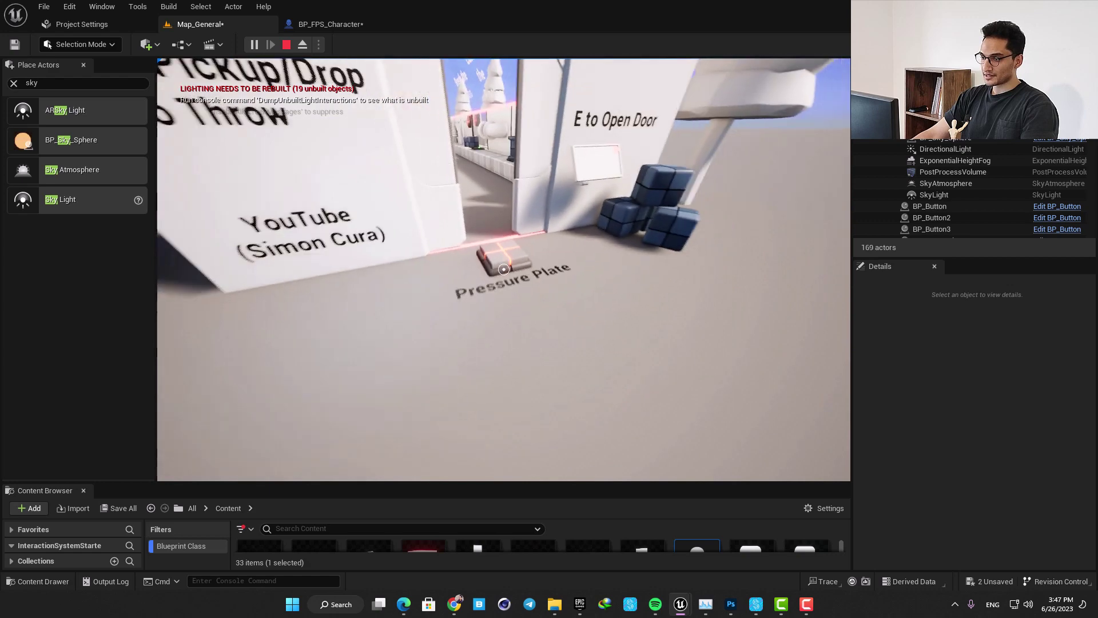
pyautogui.press('w')
pyautogui.press('s')
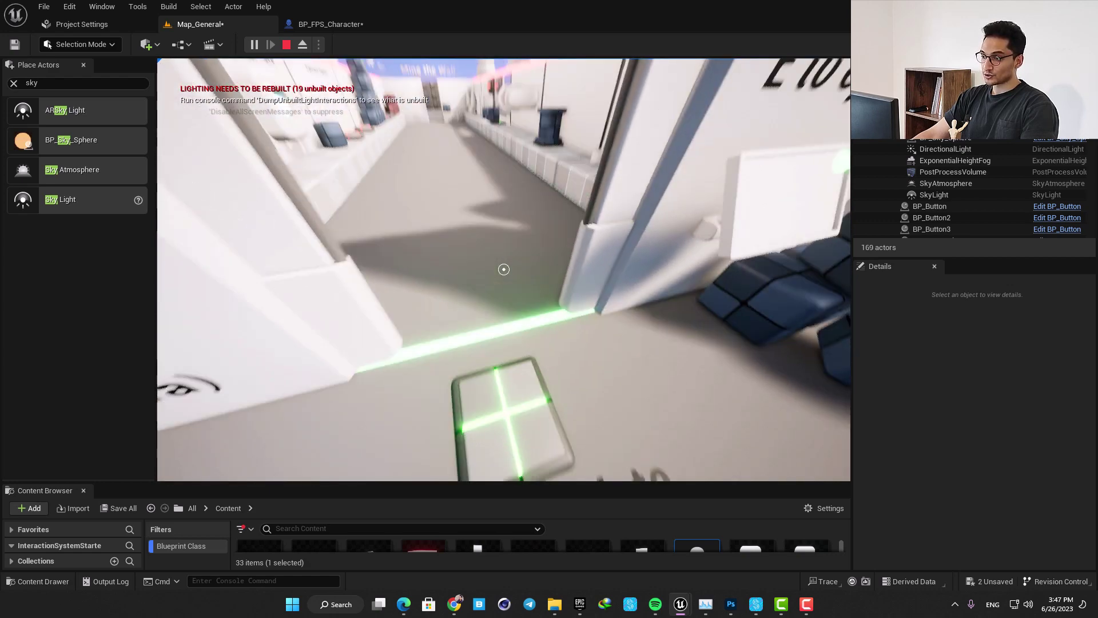
# - Back away from the Pressure Plate and end the play session
pyautogui.press('s')
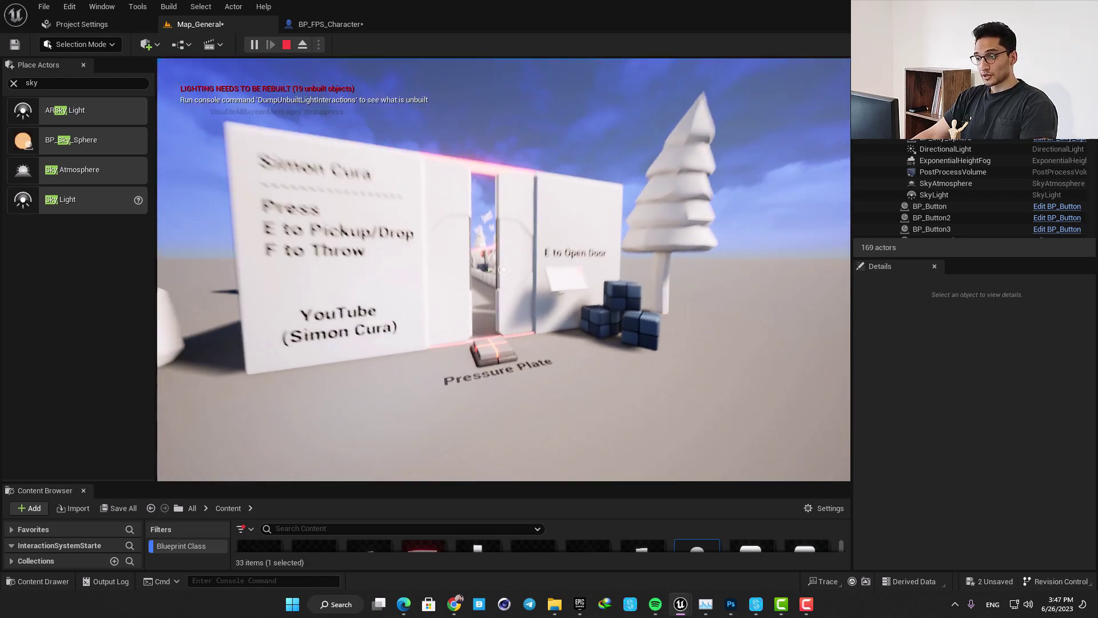
pyautogui.press('Escape')
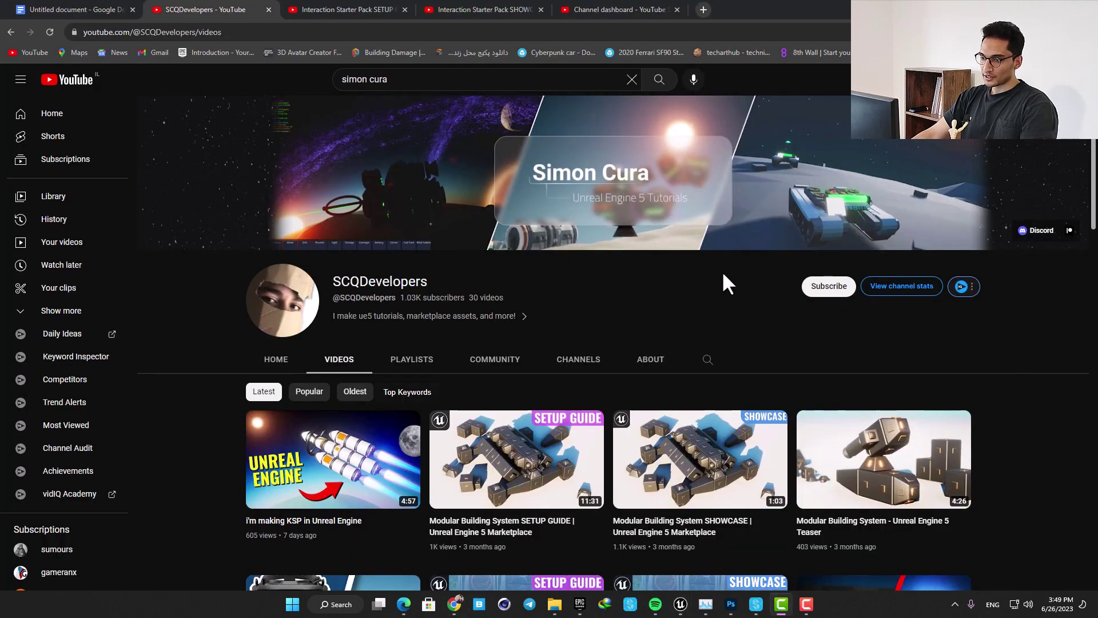
# - Look through the SCQDevelopers channel's videos on YouTube for the Interaction Starter Pack showcase and setup guide
pyautogui.scroll(-8, 723, 275)
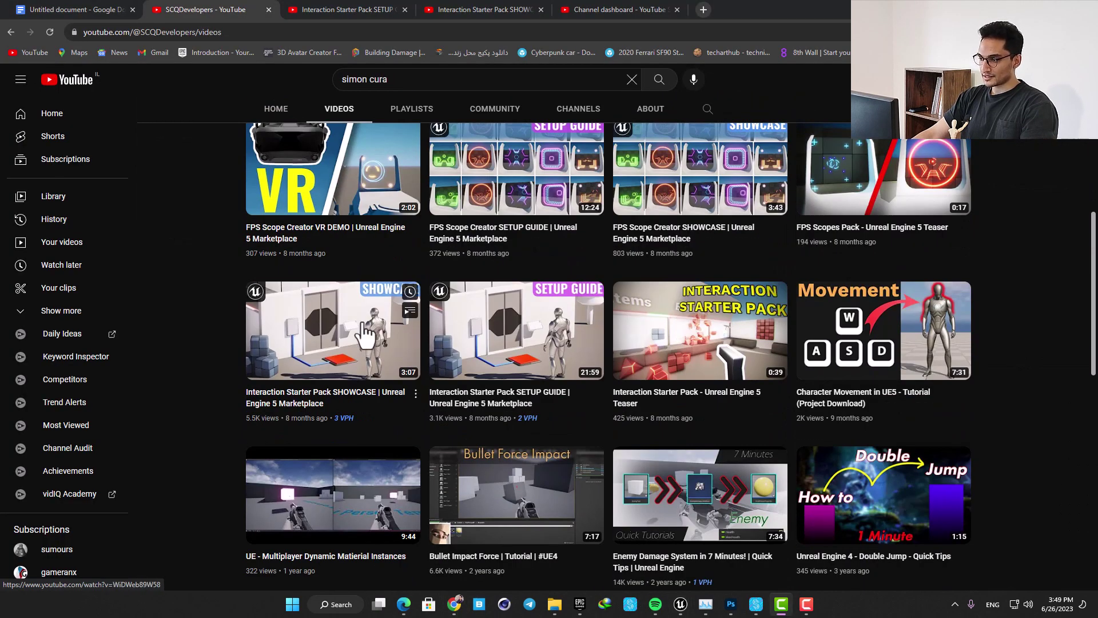
pyautogui.scroll(-3, 662, 318)
pyautogui.scroll(3, 581, 238)
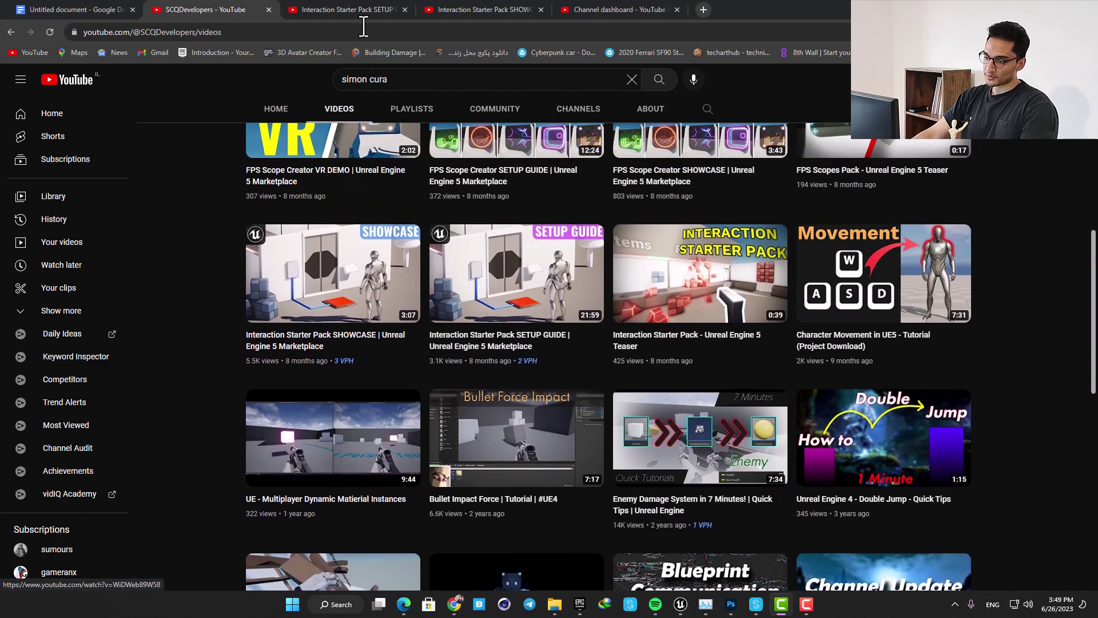
# - View the already open Interaction Starter Pack SHOWCASE and SETUP GUIDE video pages, ending on the setup guide
pyautogui.click(346, 10)
pyautogui.click(488, 10)
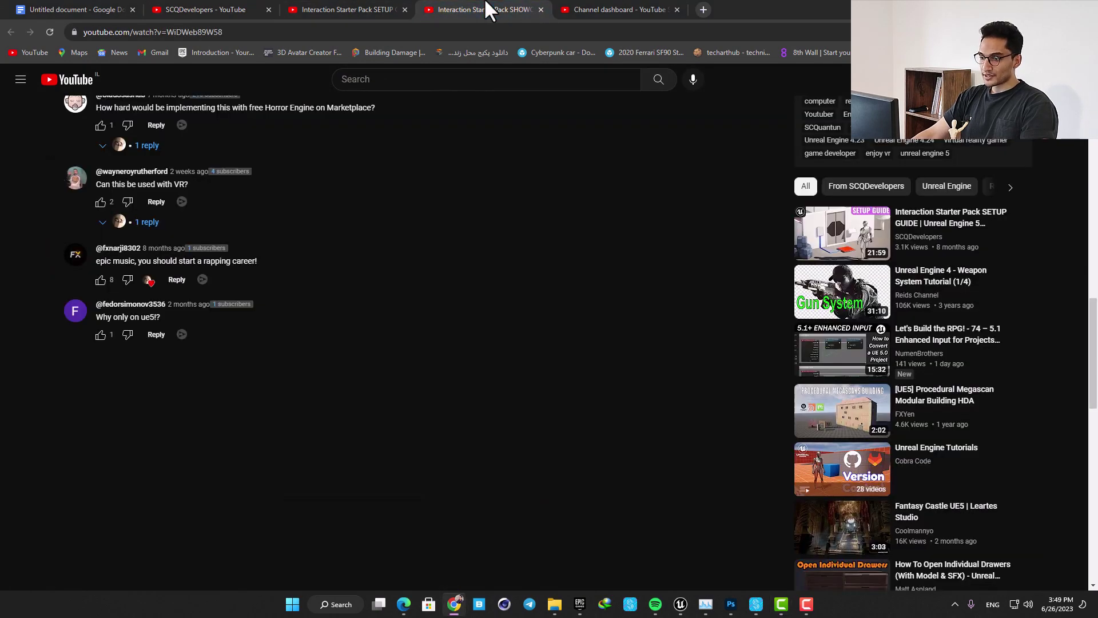
pyautogui.click(313, 10)
pyautogui.scroll(-2, 461, 269)
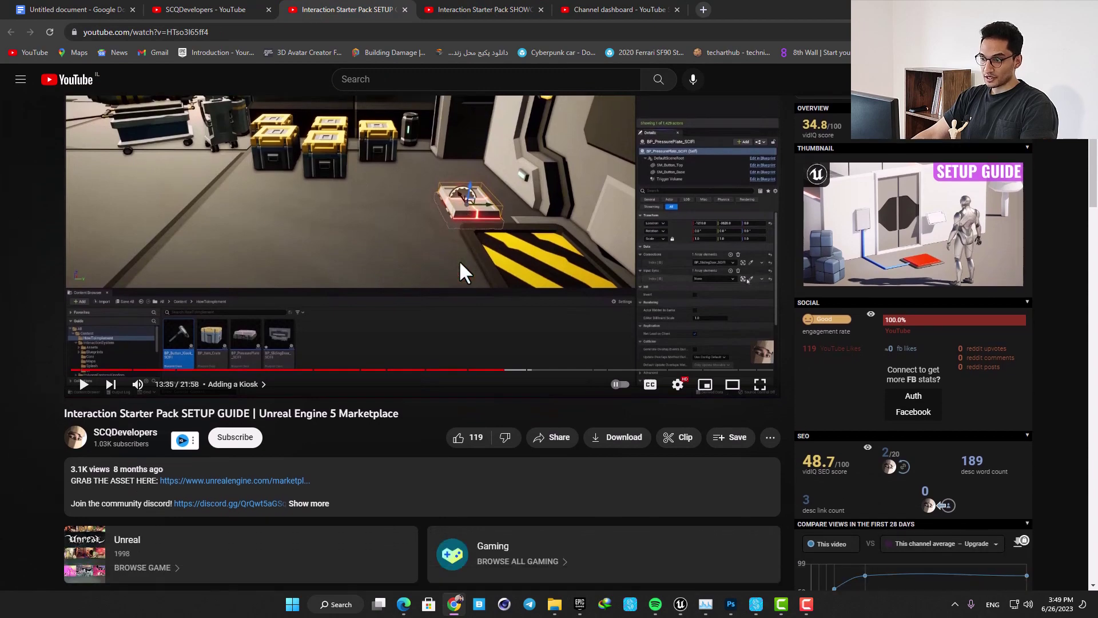
pyautogui.scroll(2, 461, 269)
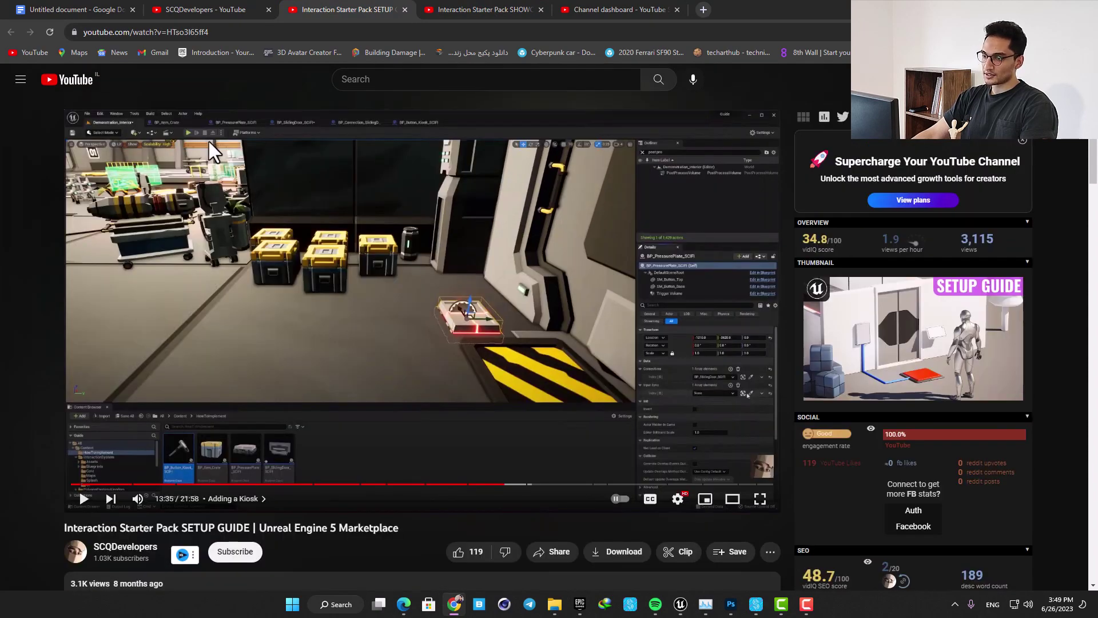
# - Return to the SCQDevelopers video list and review its other Unreal Engine videos and tutorials
pyautogui.click(216, 10)
pyautogui.scroll(6, 555, 315)
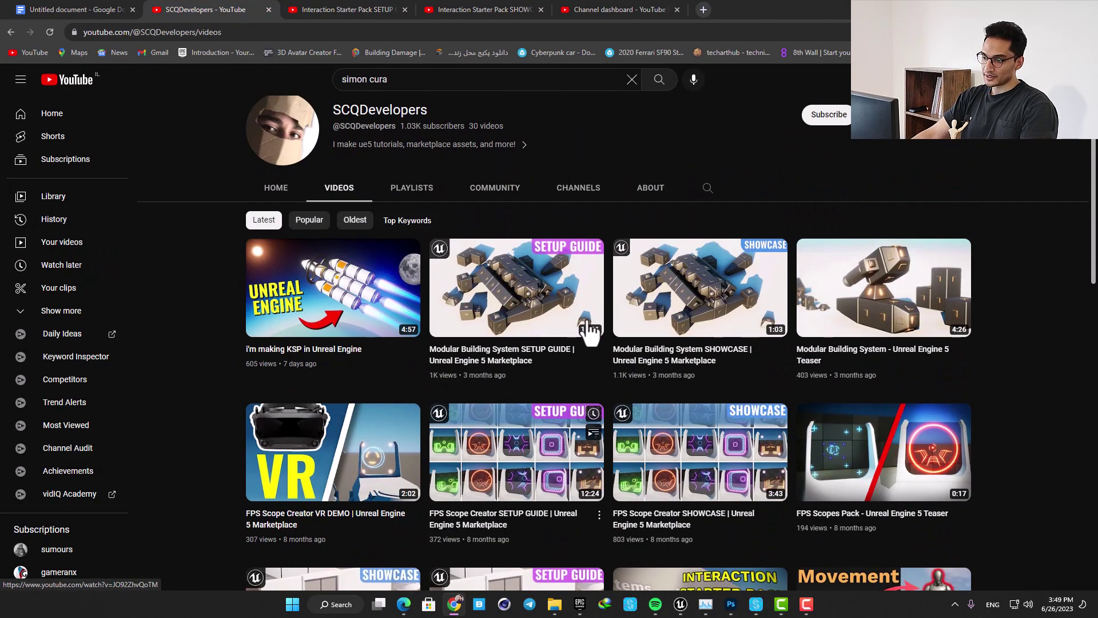
pyautogui.scroll(3, 588, 330)
pyautogui.scroll(-10, 627, 329)
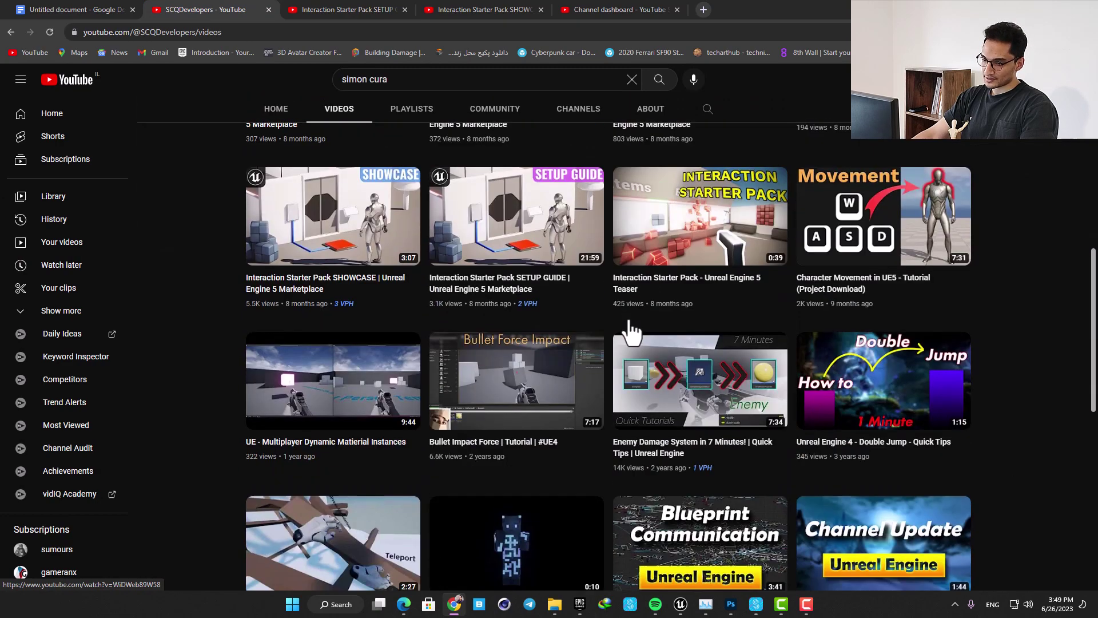
# - Switch to the Epic Games Launcher and examine the Free For The Month products on the Unreal Engine Marketplace
pyautogui.click(579, 605)
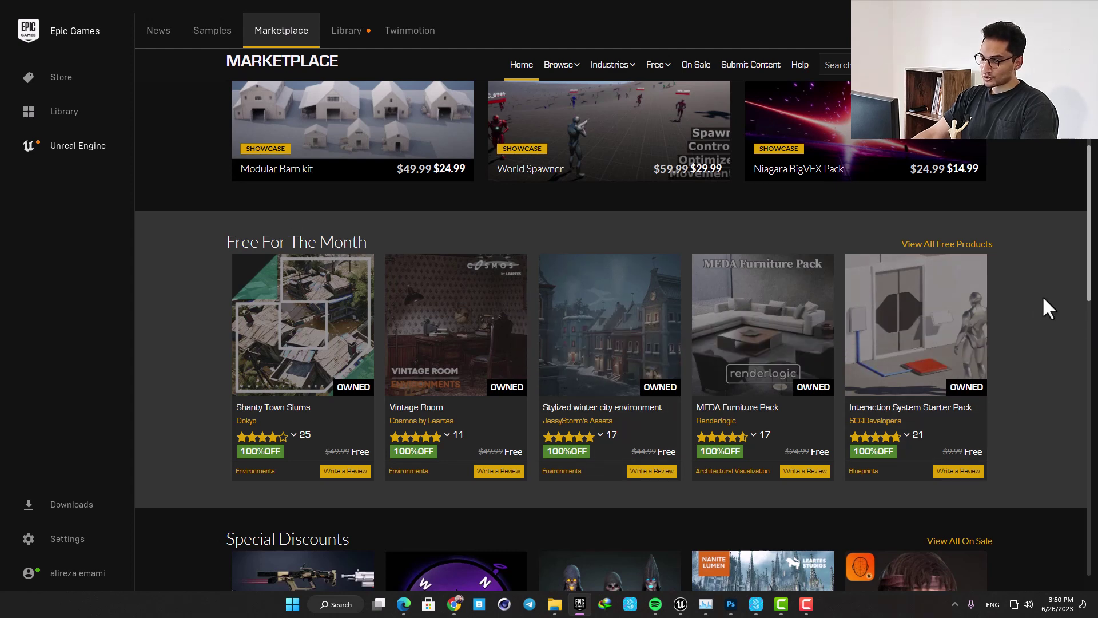
pyautogui.scroll(-1, 1021, 340)
pyautogui.scroll(2, 1020, 340)
pyautogui.scroll(-1, 1021, 339)
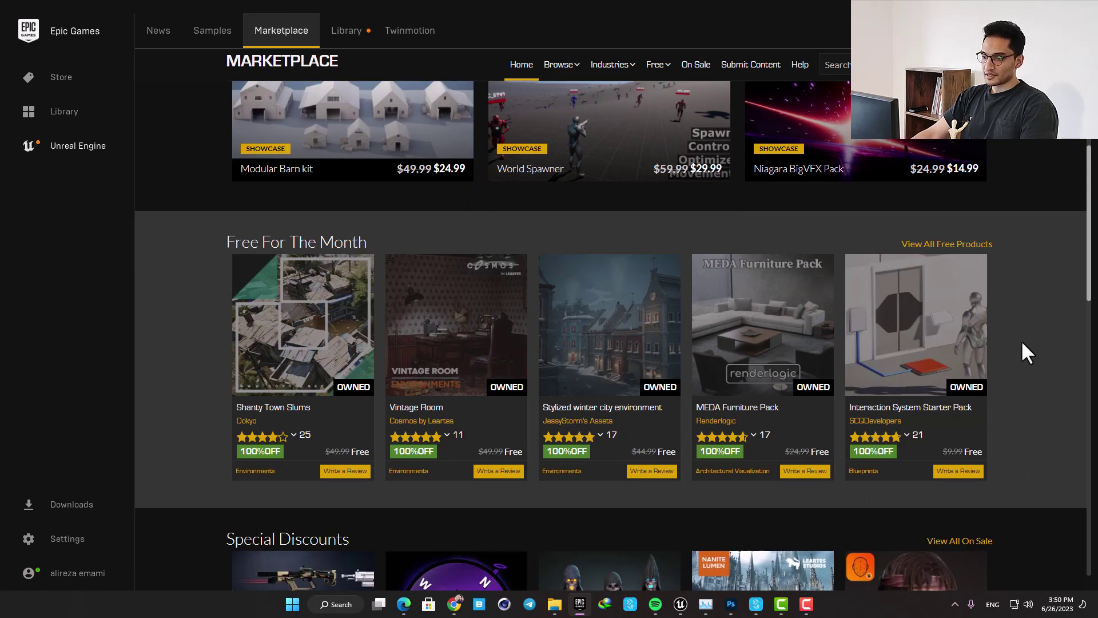
pyautogui.scroll(-3, 1020, 339)
pyautogui.scroll(2, 1020, 340)
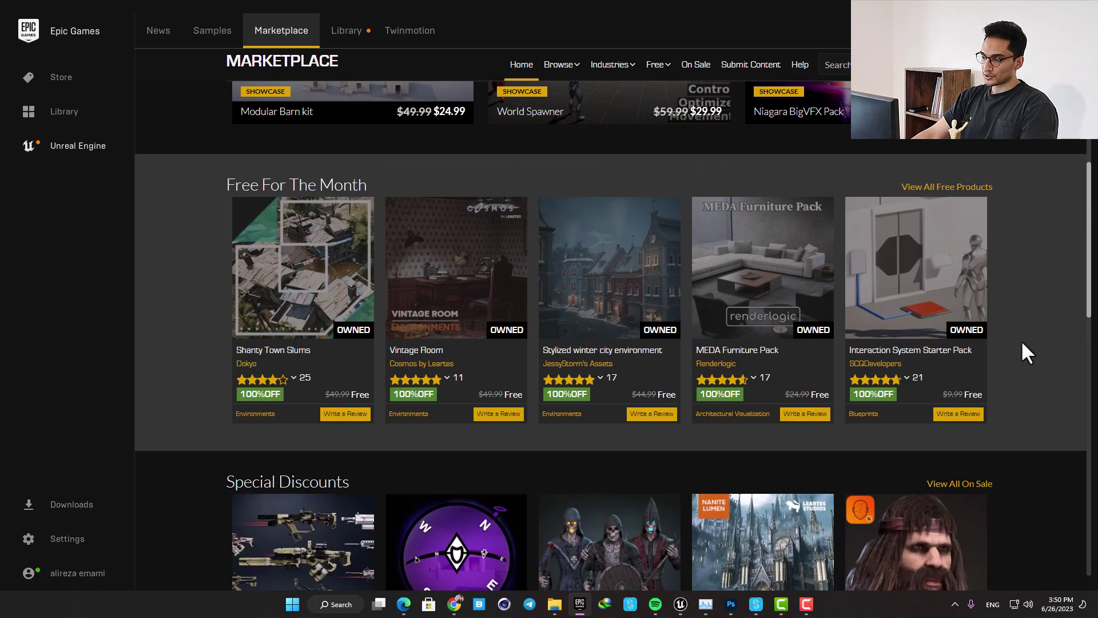